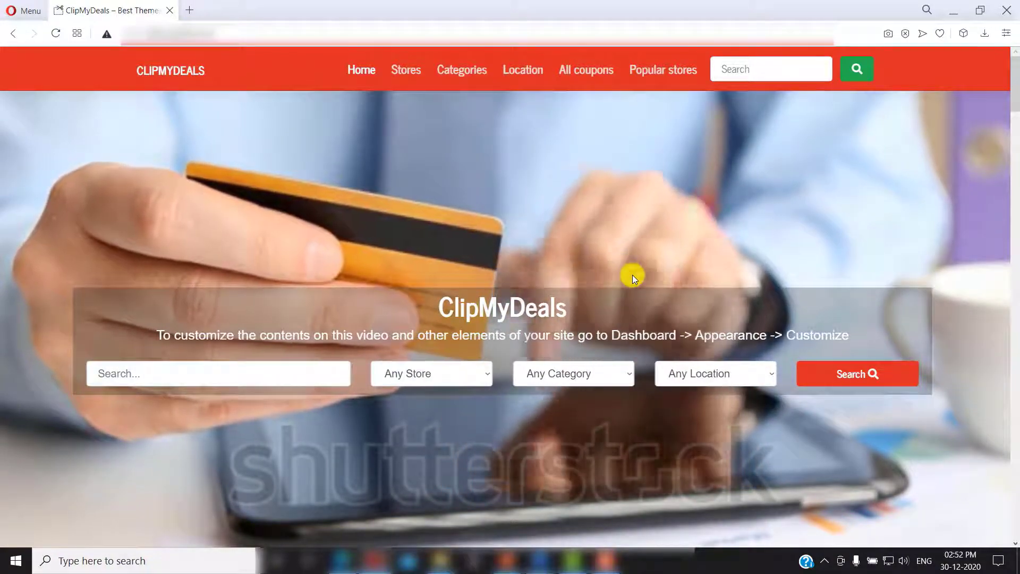
# Start the CouponAPI 30 Day FREE Trial from the ClipMyDeals Offers page.
pyautogui.scroll(-10, 632, 275)
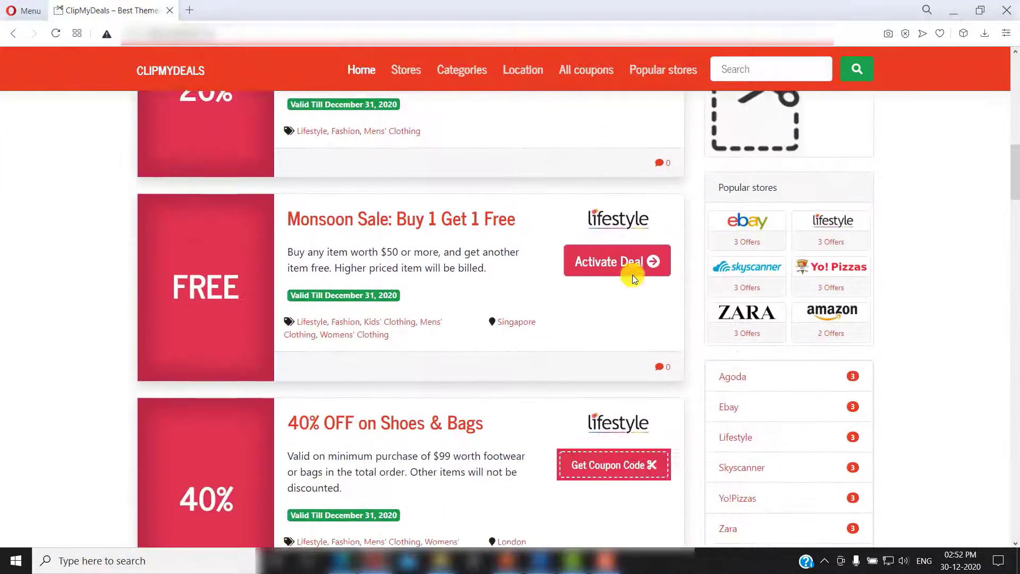
pyautogui.scroll(-2, 632, 276)
pyautogui.scroll(-12, 633, 275)
pyautogui.scroll(-4, 632, 276)
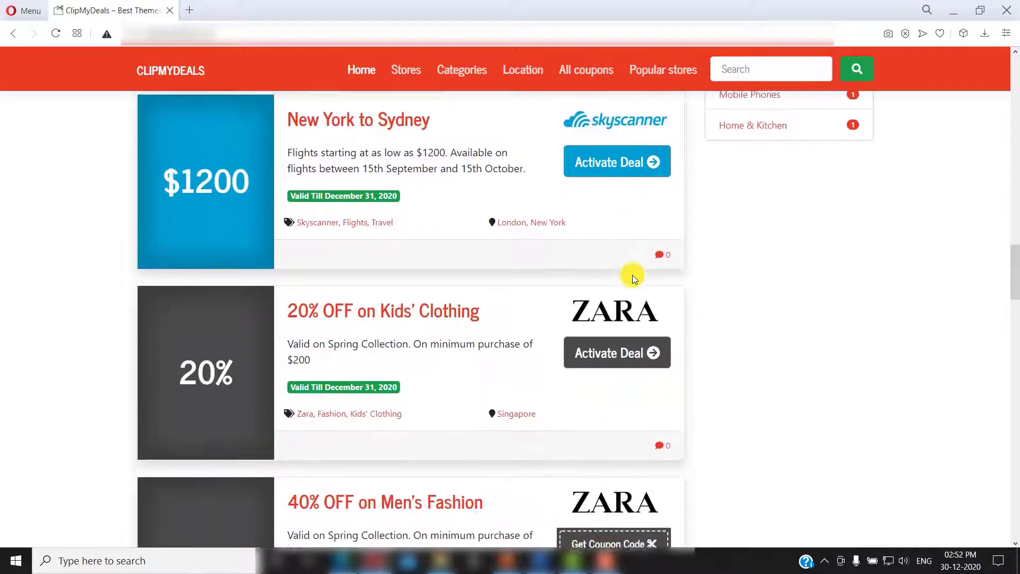
pyautogui.scroll(-5, 634, 279)
pyautogui.scroll(-4, 633, 279)
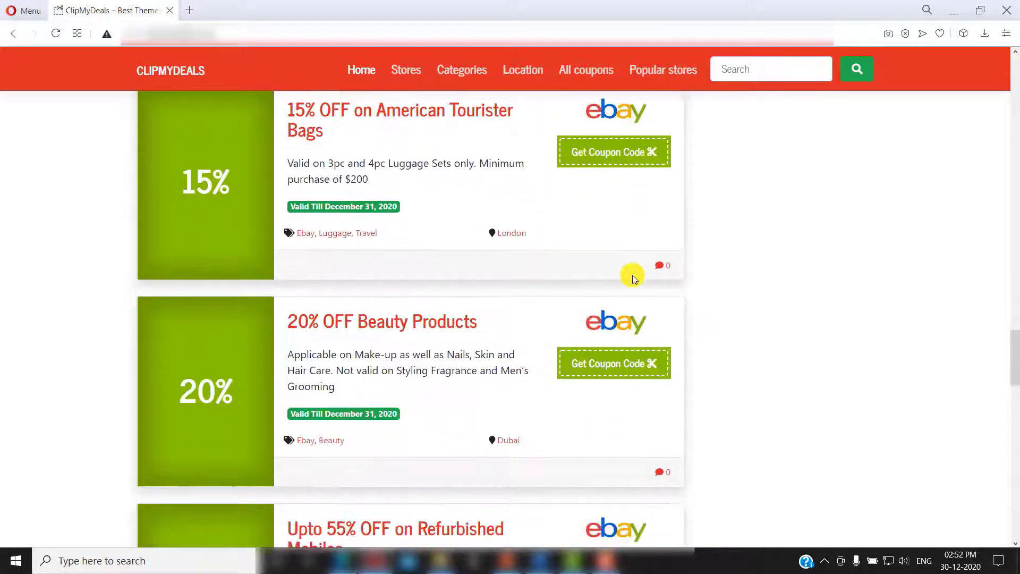
pyautogui.scroll(-4, 633, 279)
pyautogui.scroll(-6, 633, 275)
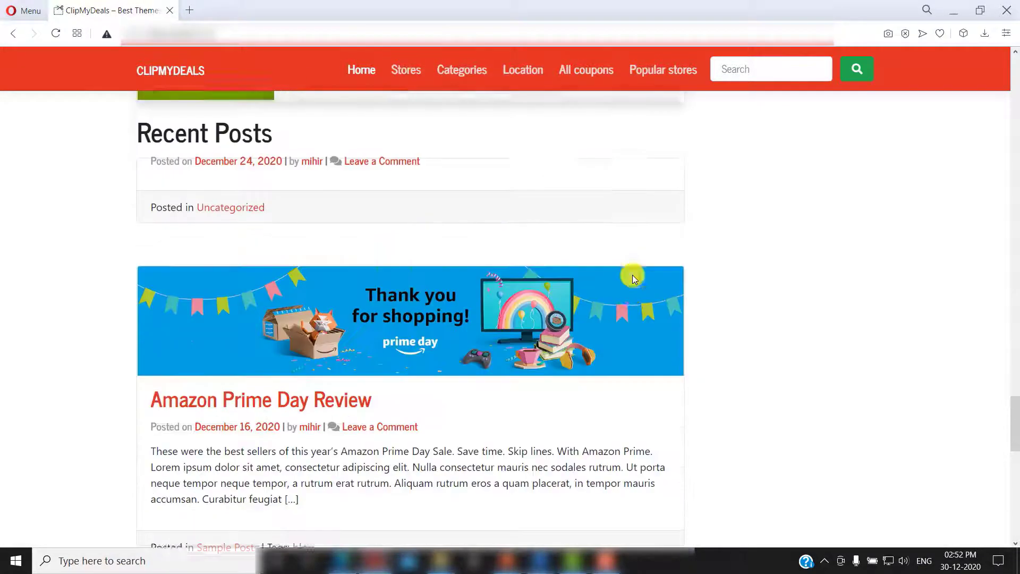
pyautogui.scroll(20, 632, 275)
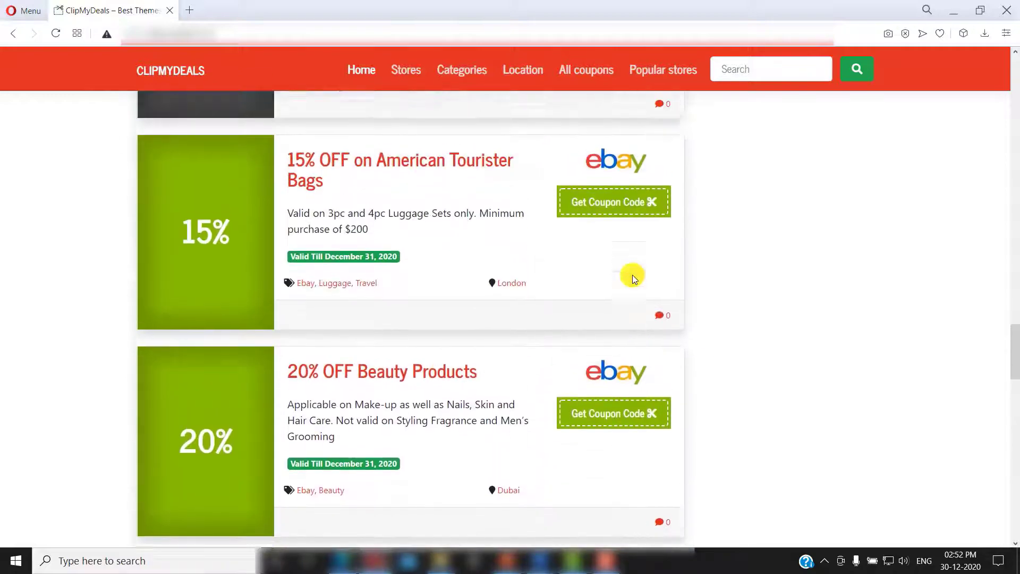
pyautogui.scroll(15, 633, 275)
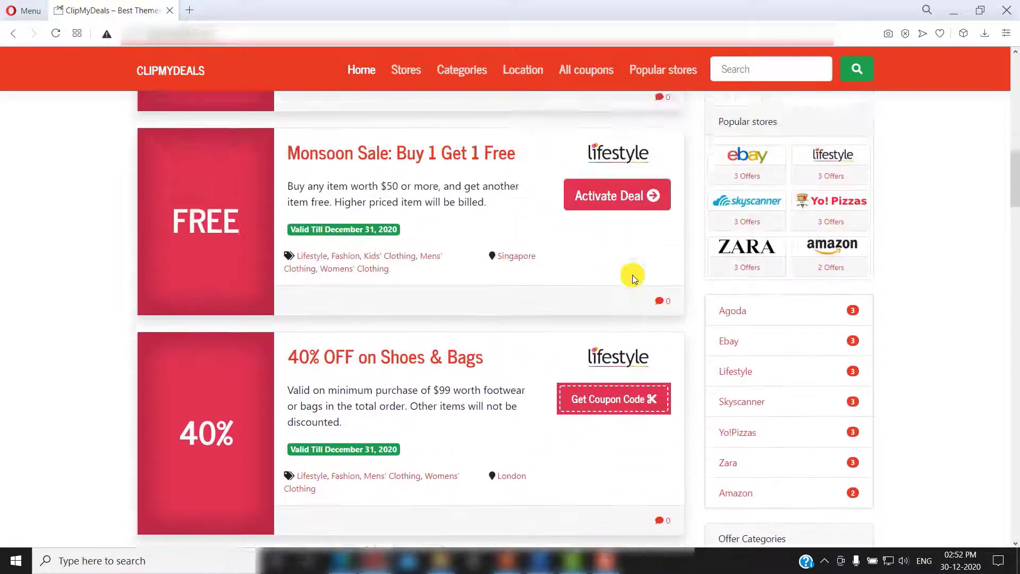
pyautogui.scroll(5, 632, 275)
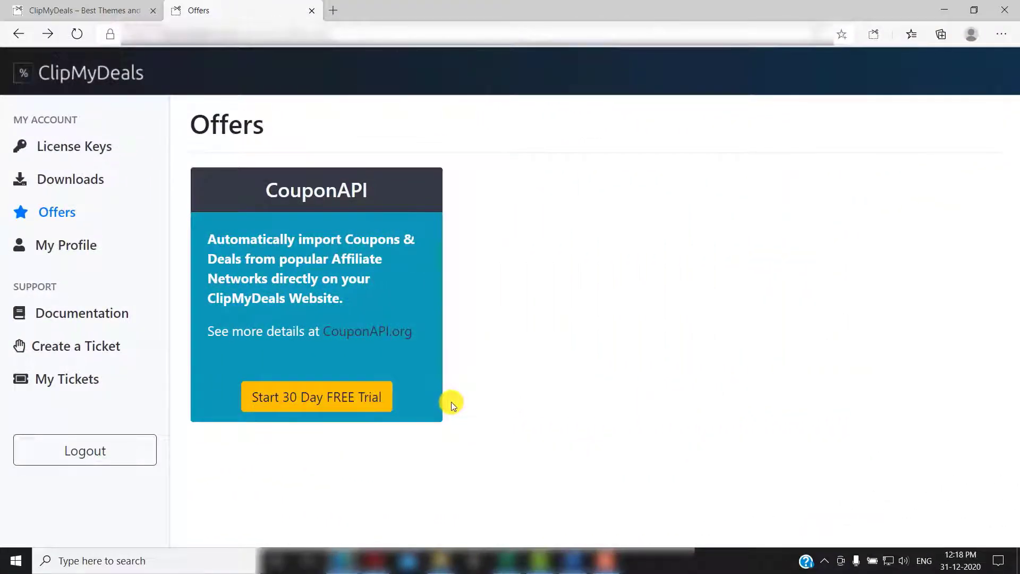
pyautogui.click(376, 403)
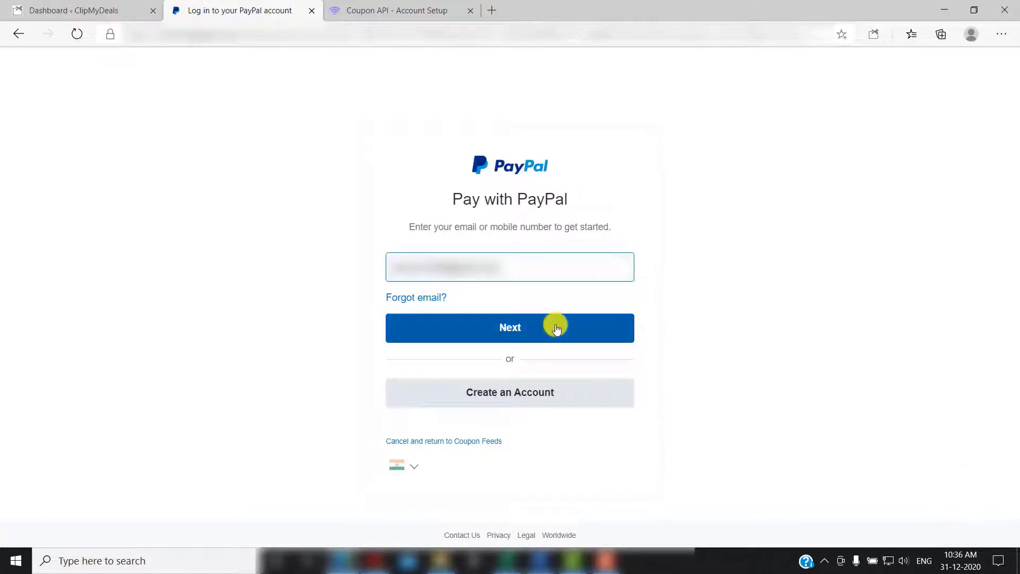
# Continue the PayPal sign-in using the entered account e-mail.
pyautogui.click(556, 328)
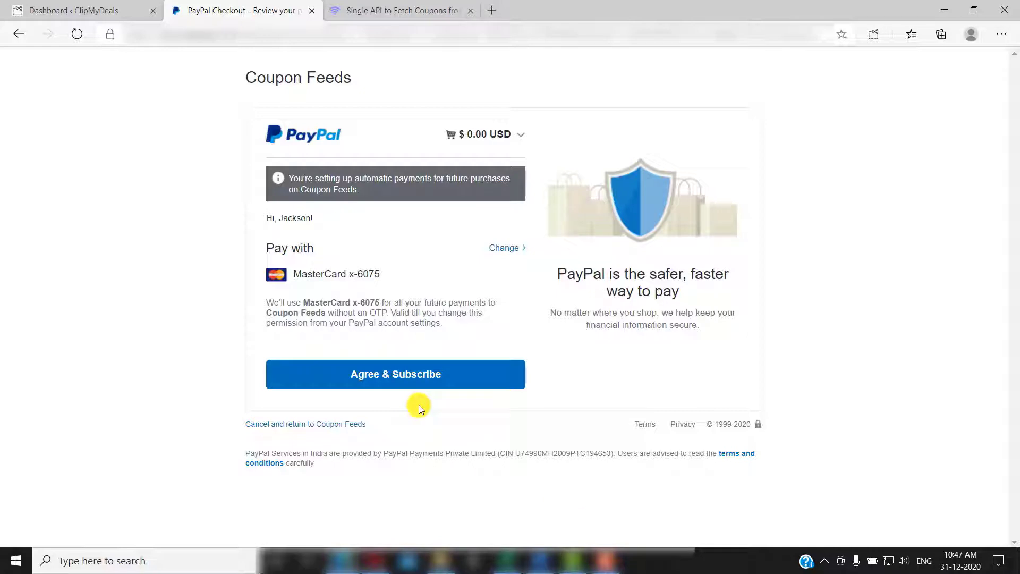
# Log in to the CouponAPI website with the account user ID.
pyautogui.click(396, 11)
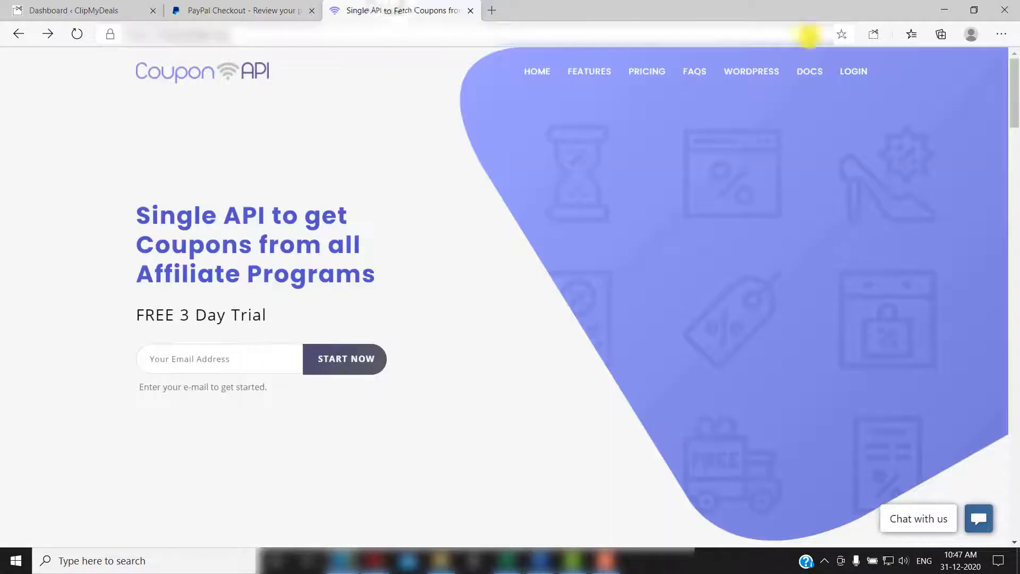
pyautogui.click(852, 69)
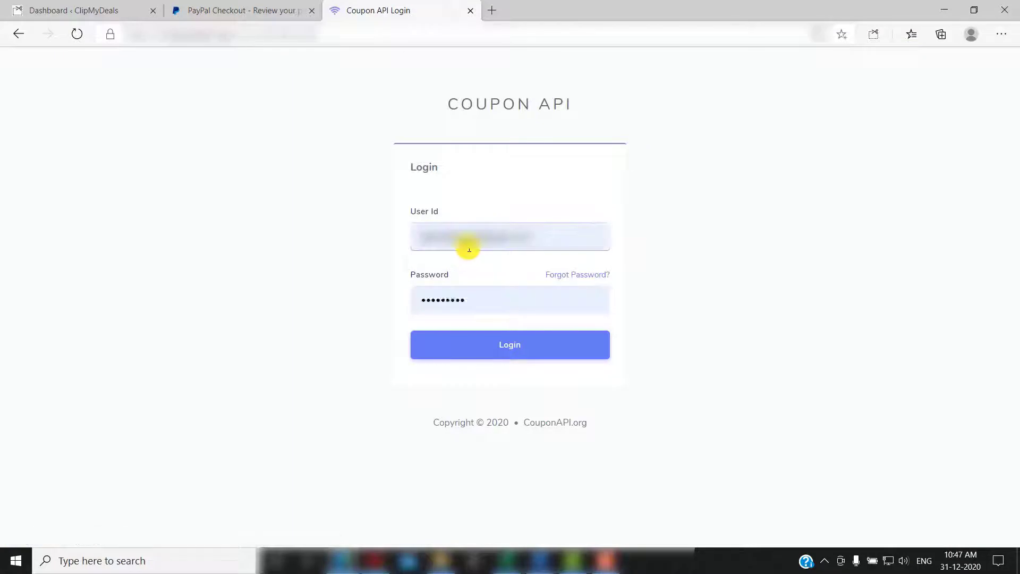
pyautogui.click(467, 244)
pyautogui.click(475, 336)
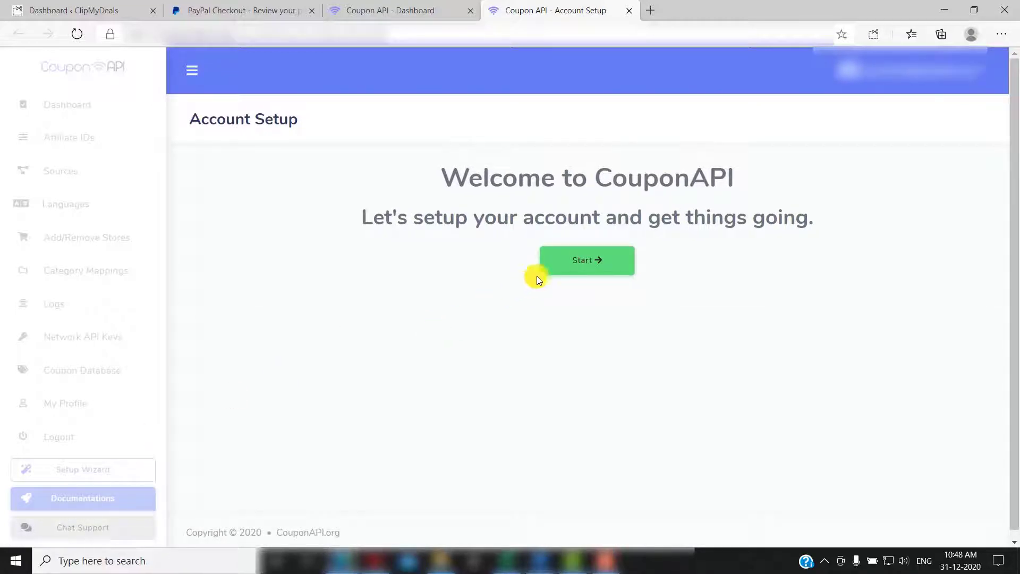
# Start account setup, keeping All Countries and choosing Asia/Hebron as the timezone.
pyautogui.click(563, 267)
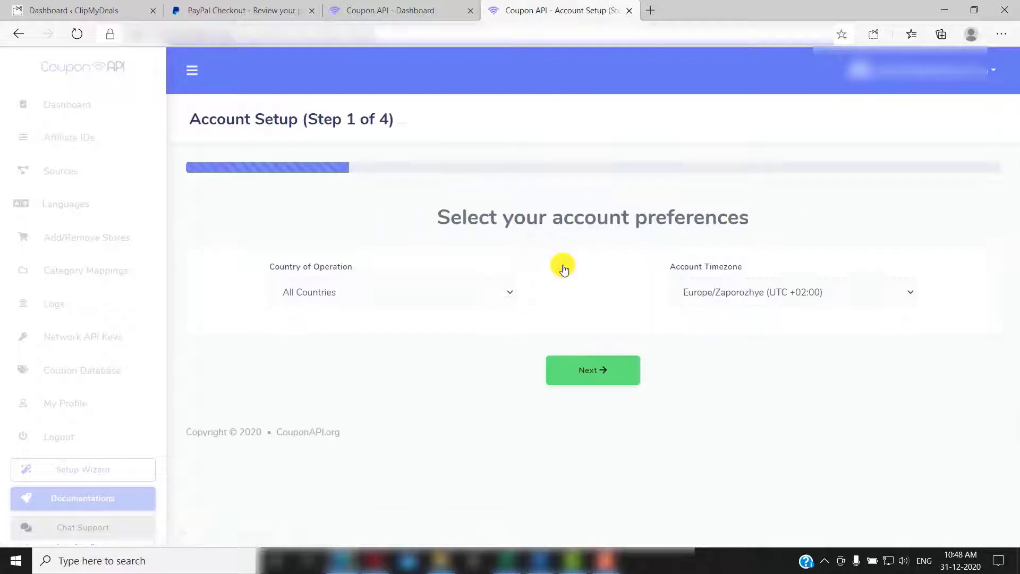
pyautogui.click(483, 298)
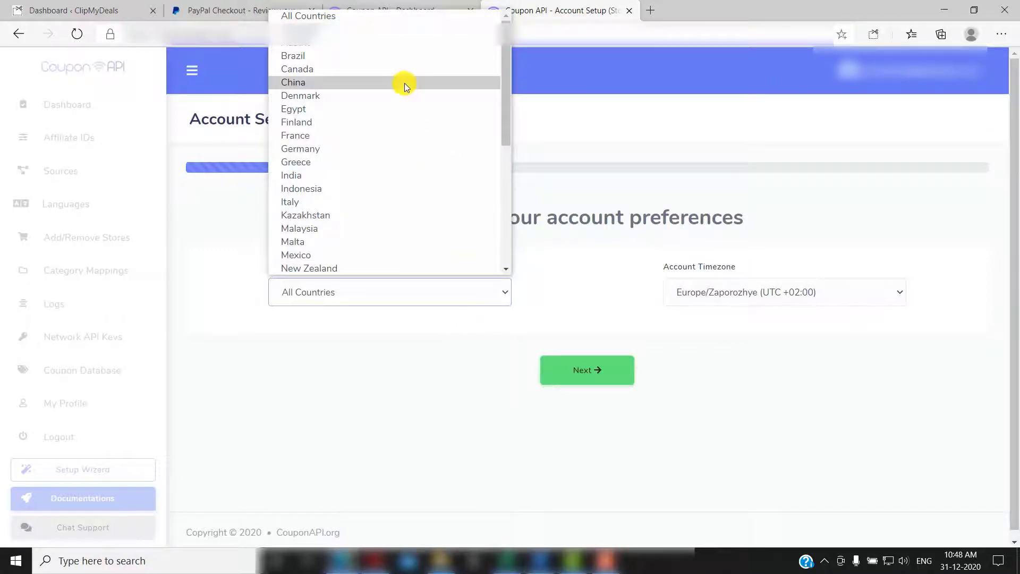
pyautogui.scroll(-5, 404, 83)
pyautogui.scroll(5, 404, 83)
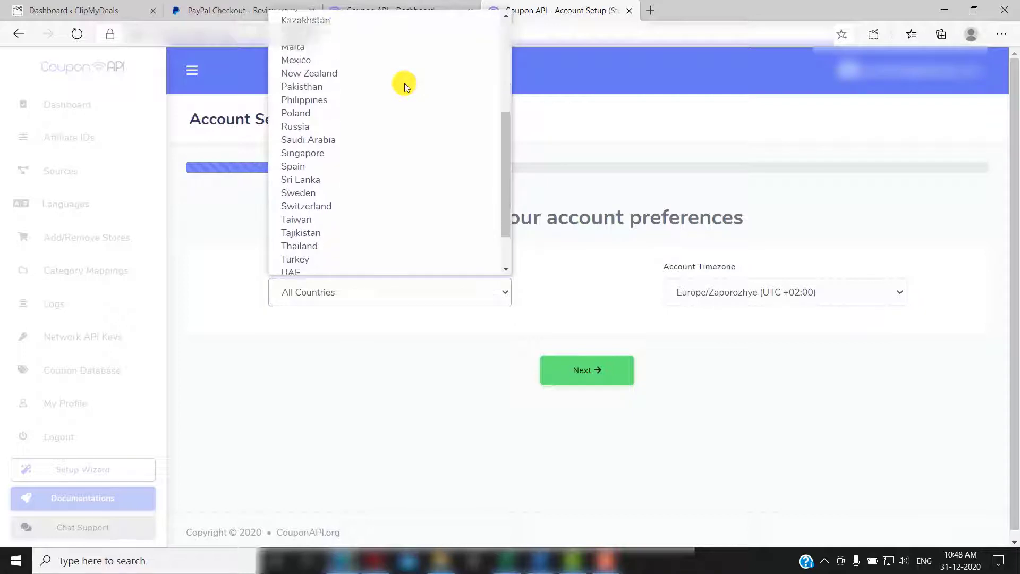
pyautogui.click(372, 15)
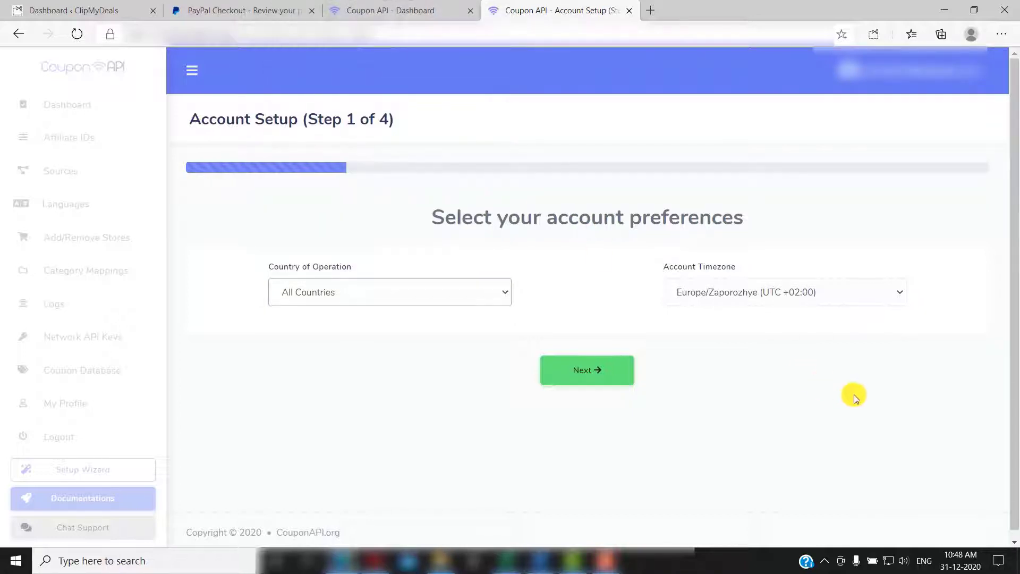
pyautogui.click(883, 296)
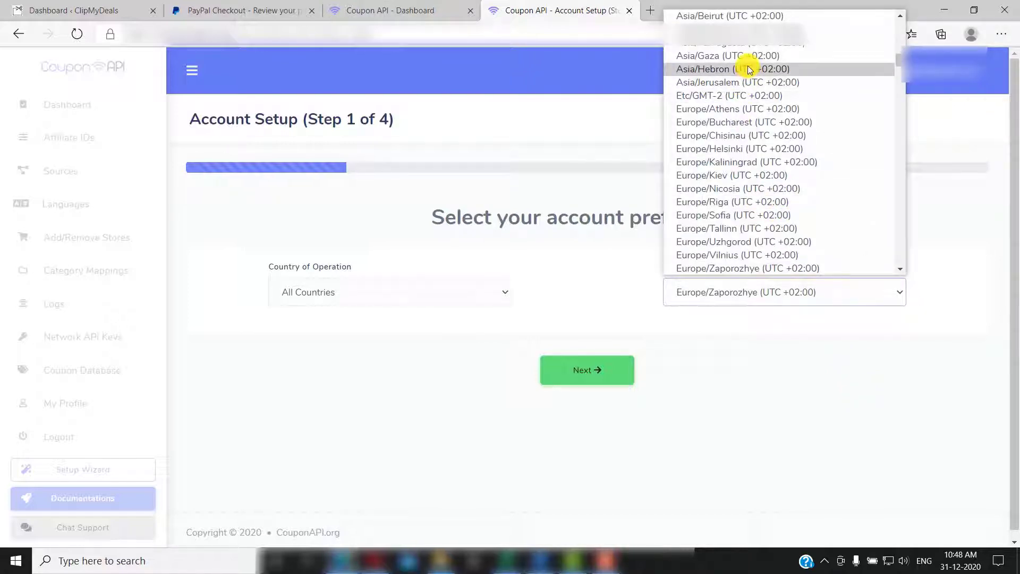
pyautogui.click(746, 68)
# On the affiliate IDs step, enter and commit the Paid On Results affiliate ID.
pyautogui.click(604, 378)
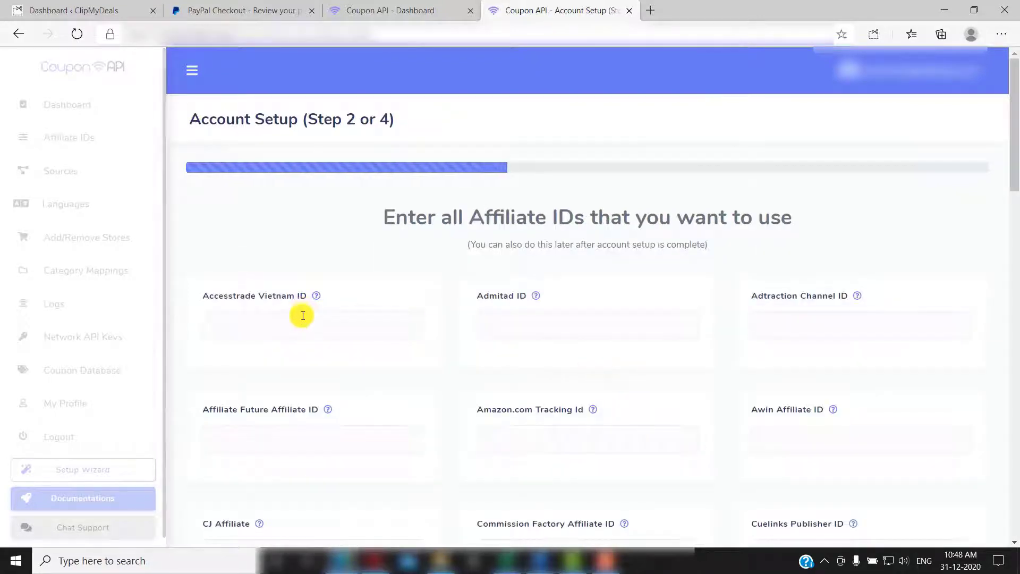
pyautogui.click(304, 319)
pyautogui.click(513, 328)
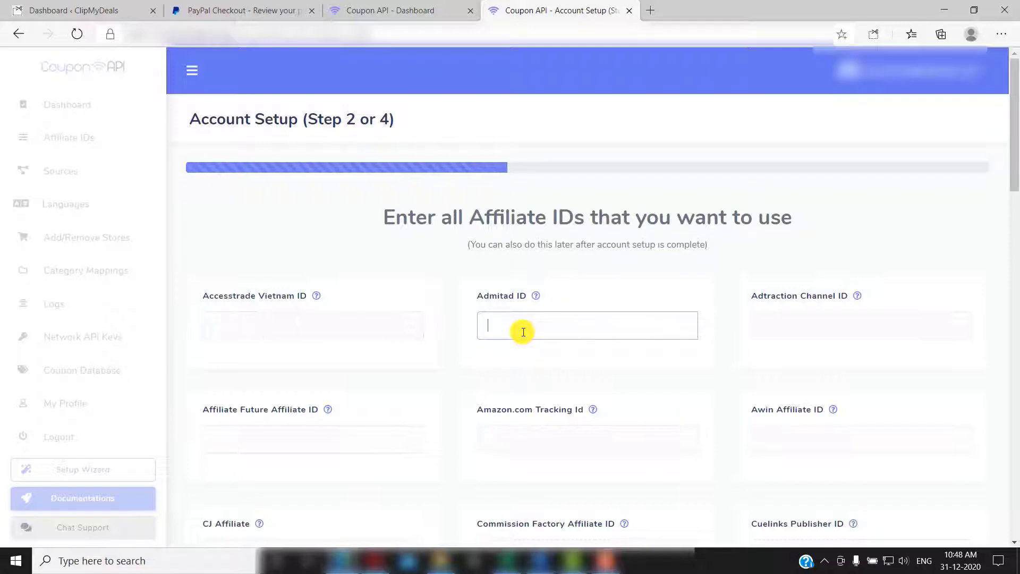
pyautogui.scroll(-20, 524, 332)
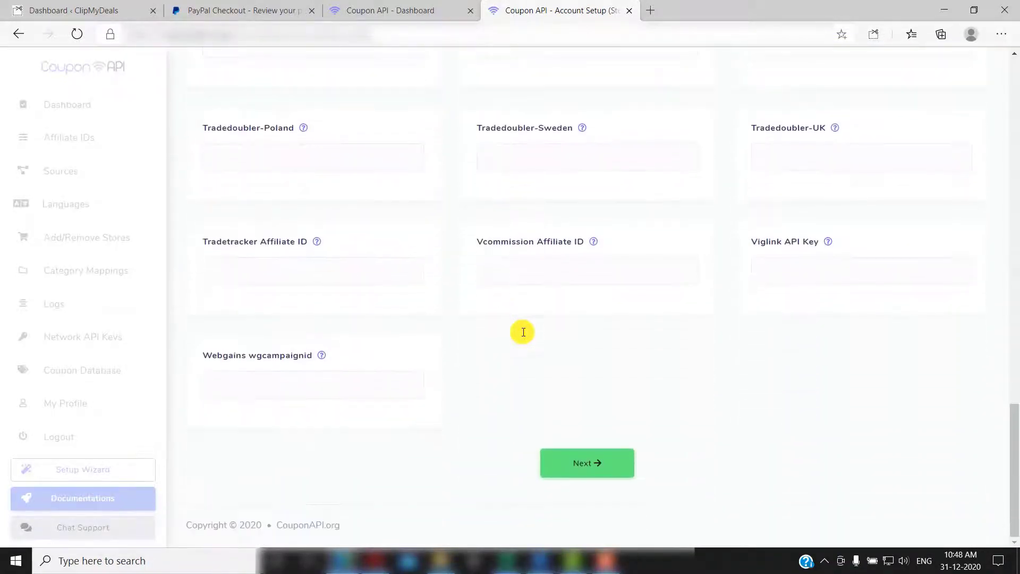
pyautogui.scroll(20, 523, 332)
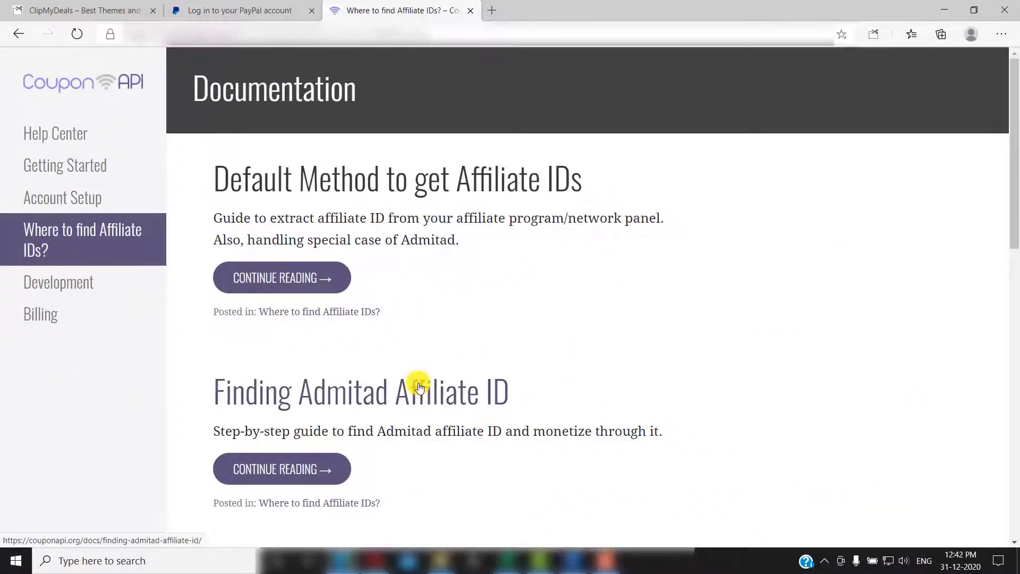
pyautogui.scroll(-12, 419, 386)
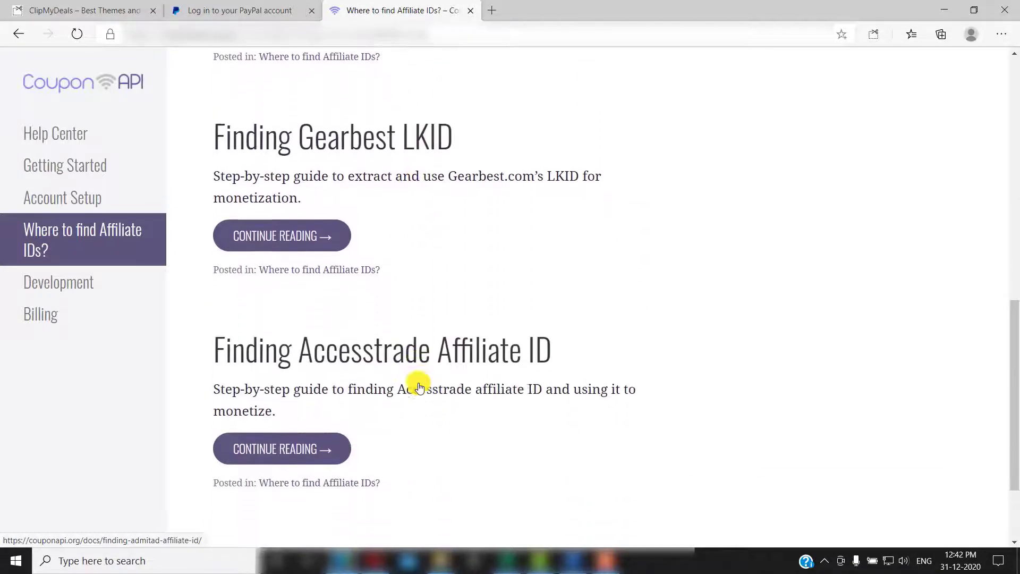
pyautogui.scroll(4, 419, 386)
pyautogui.scroll(1, 419, 383)
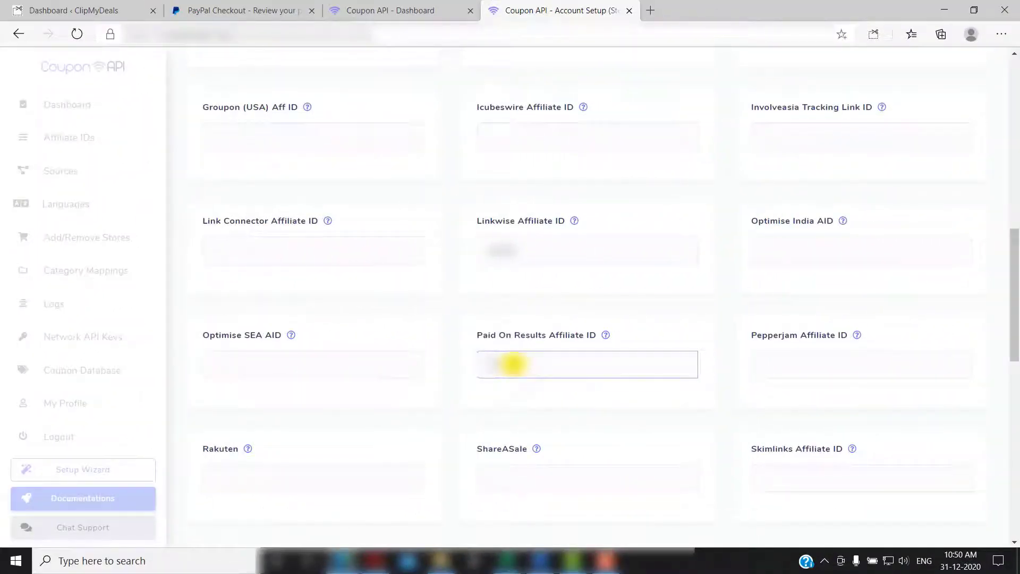
pyautogui.click(800, 252)
pyautogui.scroll(-12, 800, 252)
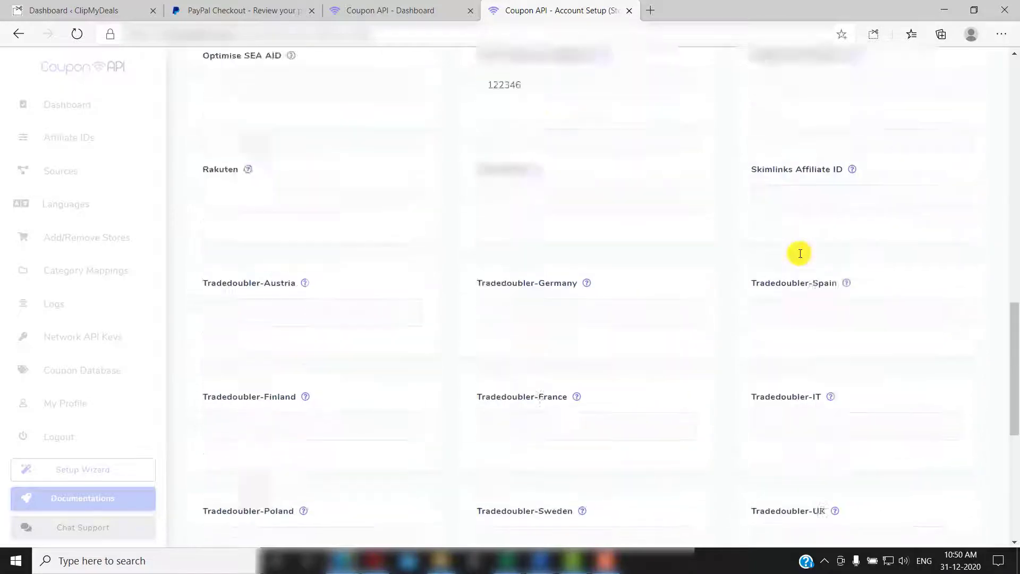
# Switch on huawei.ru, illy.com, iwawine.com, трансформация-сна.рф, HottPerfume.com and Insantrik.ru stores.
pyautogui.click(584, 474)
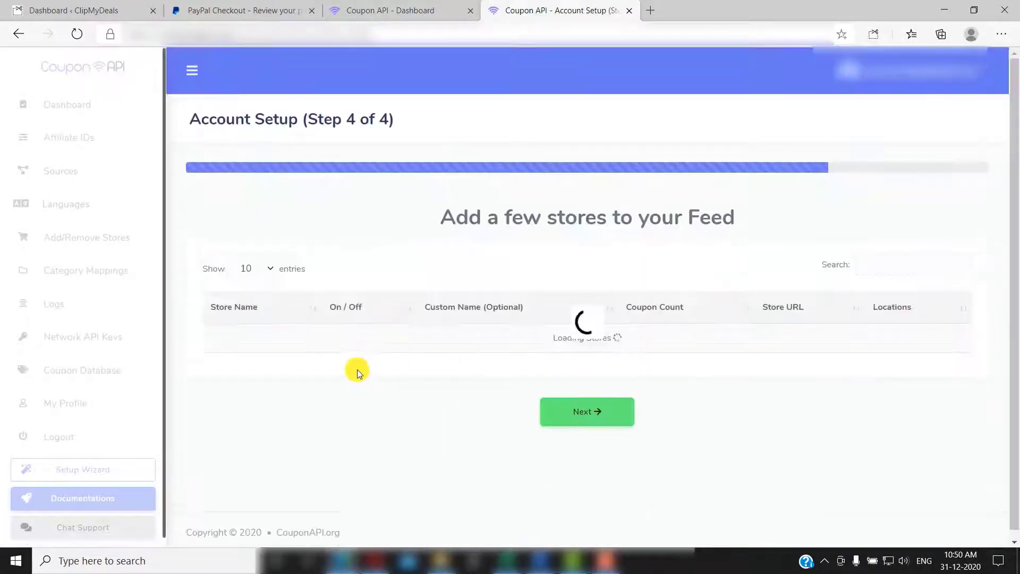
pyautogui.scroll(-7, 312, 361)
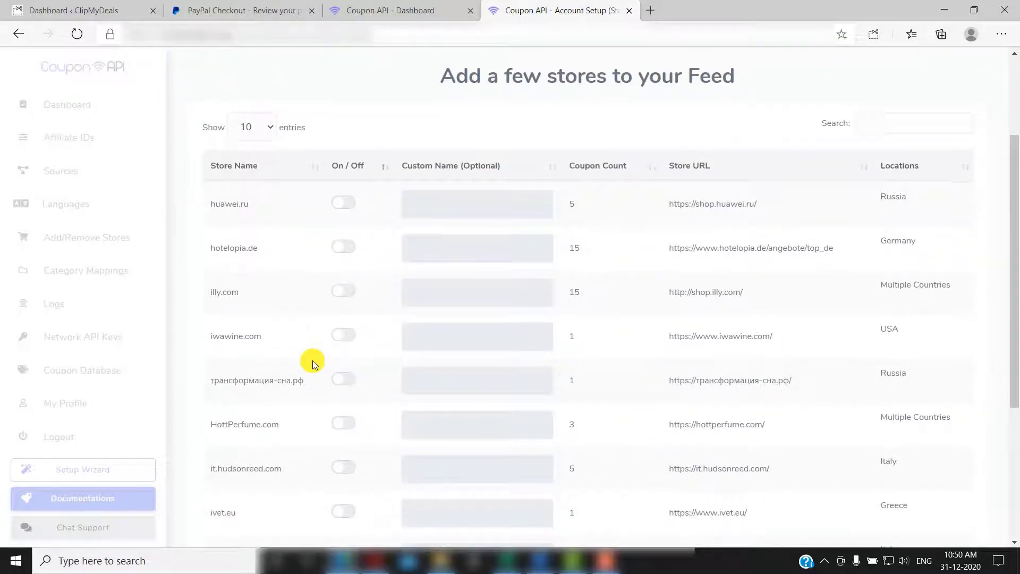
pyautogui.scroll(6, 313, 360)
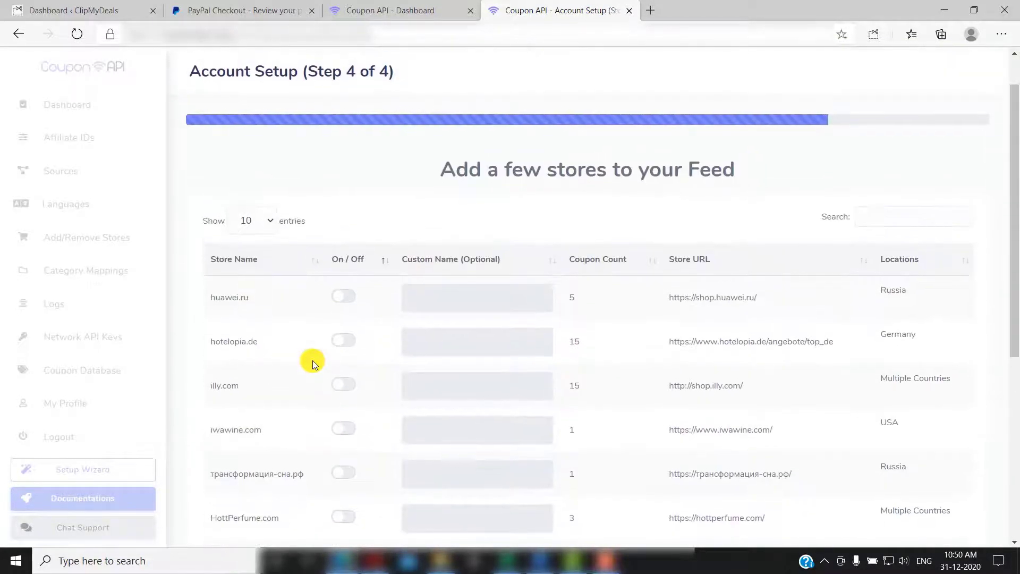
pyautogui.scroll(-2, 340, 309)
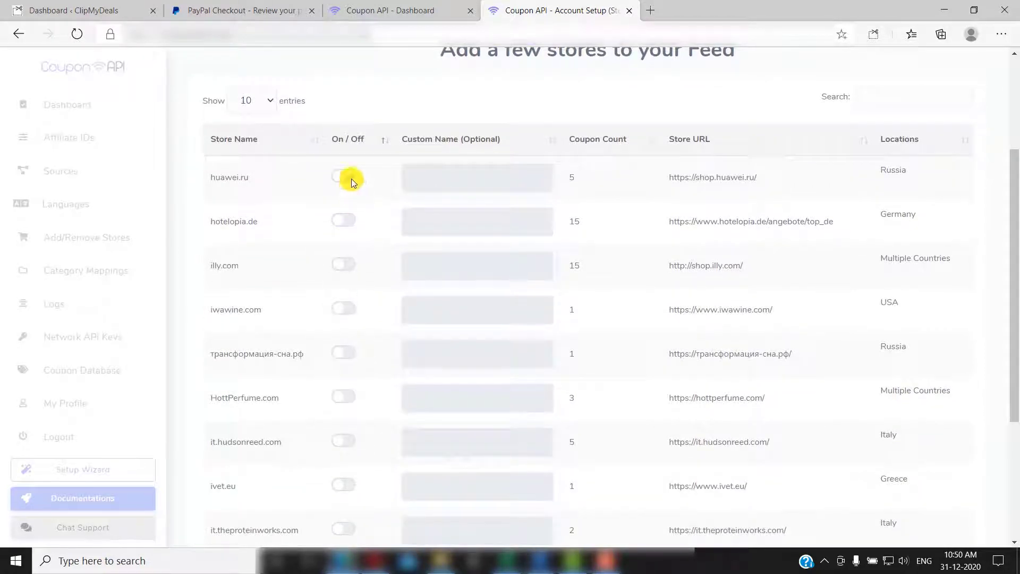
pyautogui.click(352, 179)
pyautogui.click(344, 264)
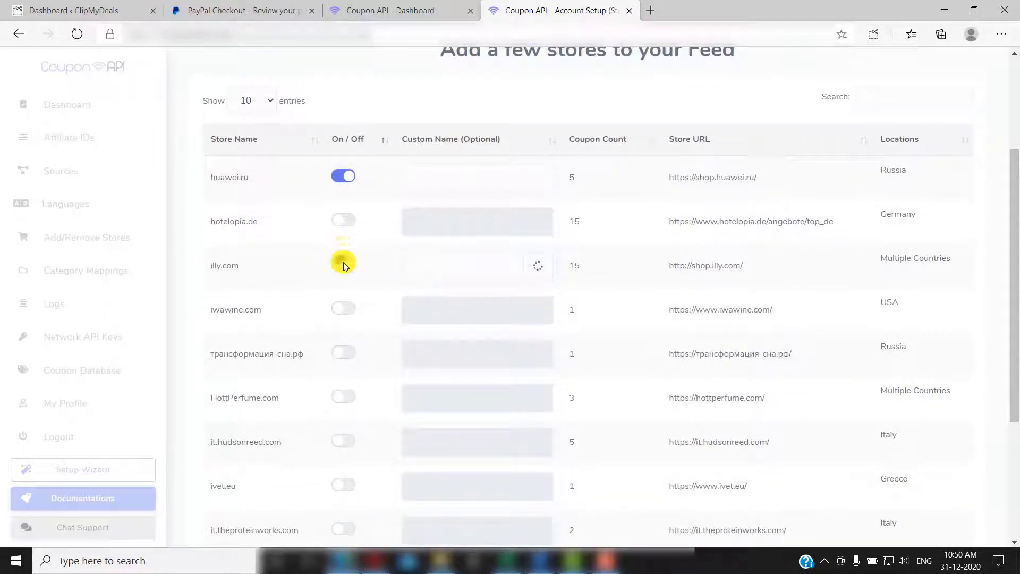
pyautogui.click(342, 307)
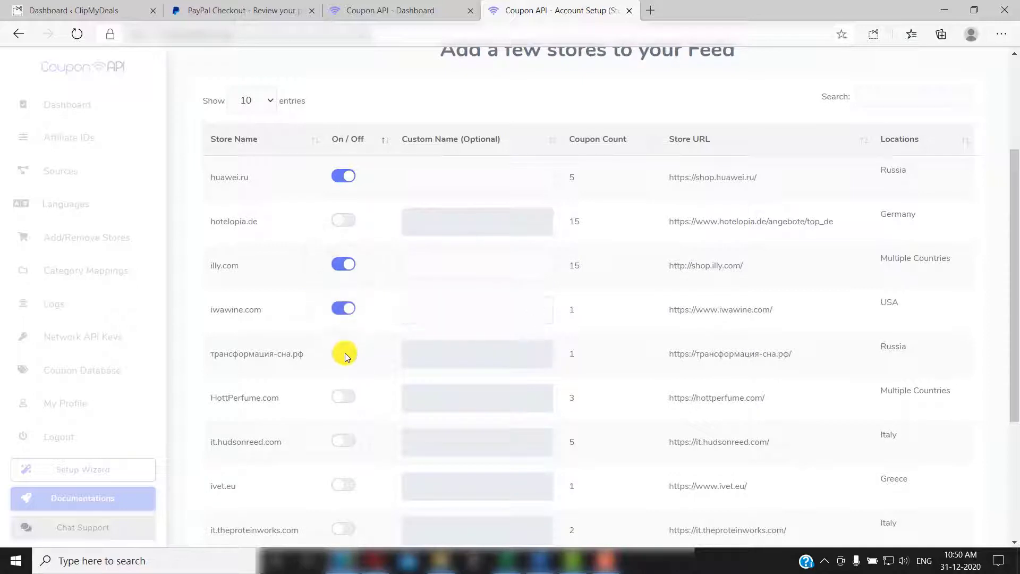
pyautogui.click(346, 353)
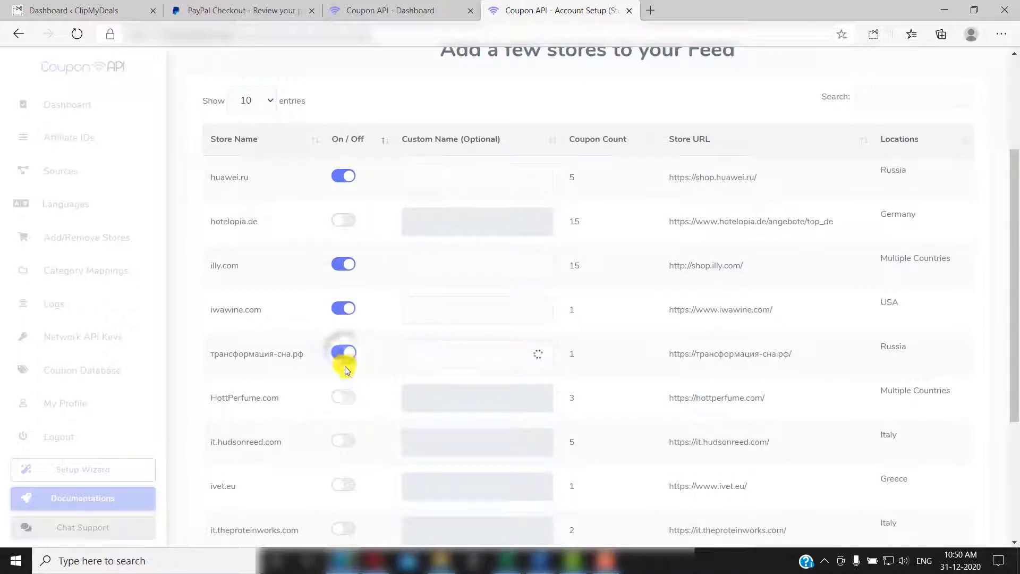
pyautogui.click(347, 400)
pyautogui.scroll(-3, 344, 410)
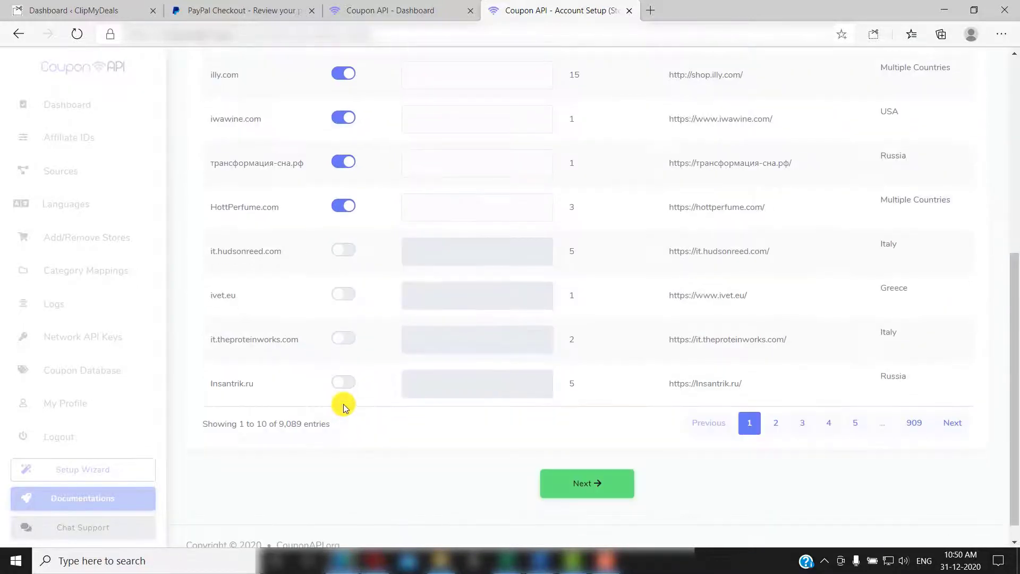
pyautogui.click(344, 383)
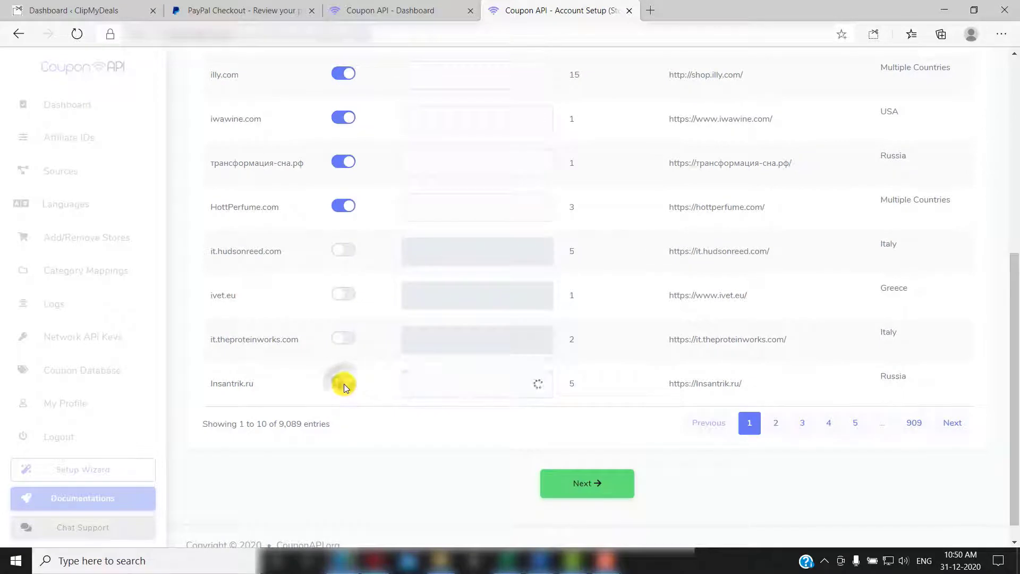
# Finish store selection to reach the Setup Complete page.
pyautogui.click(585, 499)
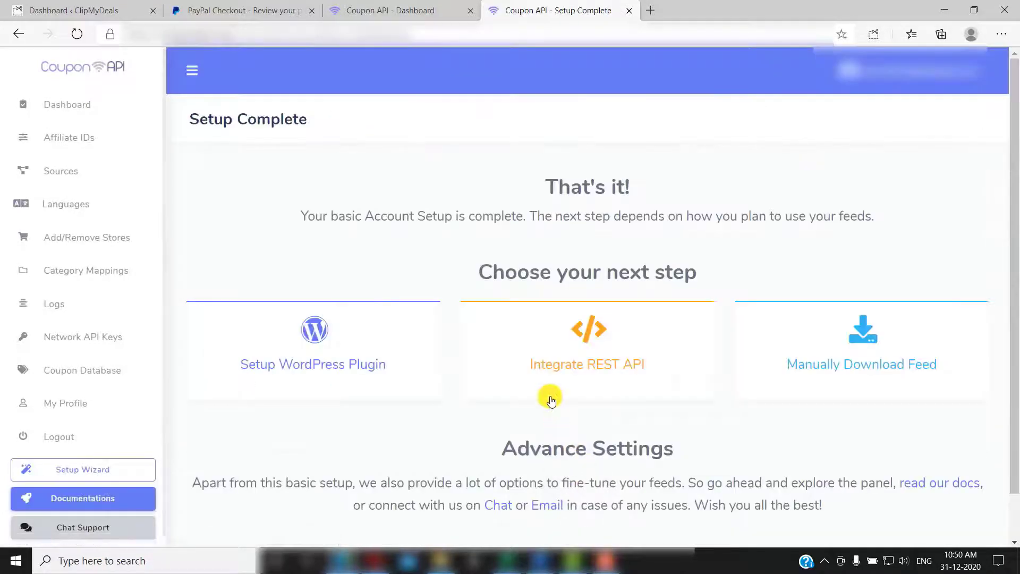
pyautogui.scroll(-1, 499, 435)
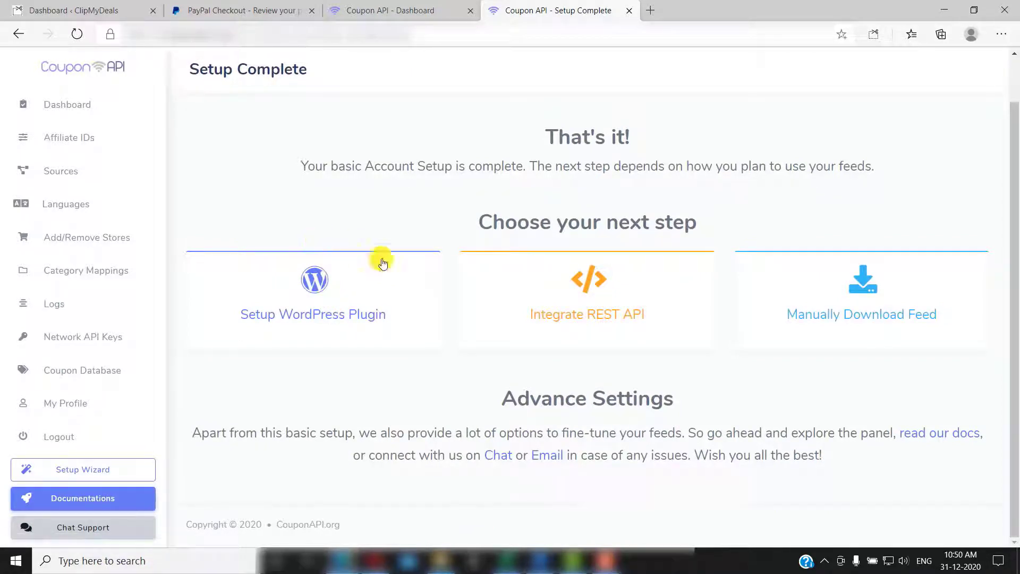
pyautogui.scroll(1, 444, 271)
pyautogui.scroll(-1, 444, 271)
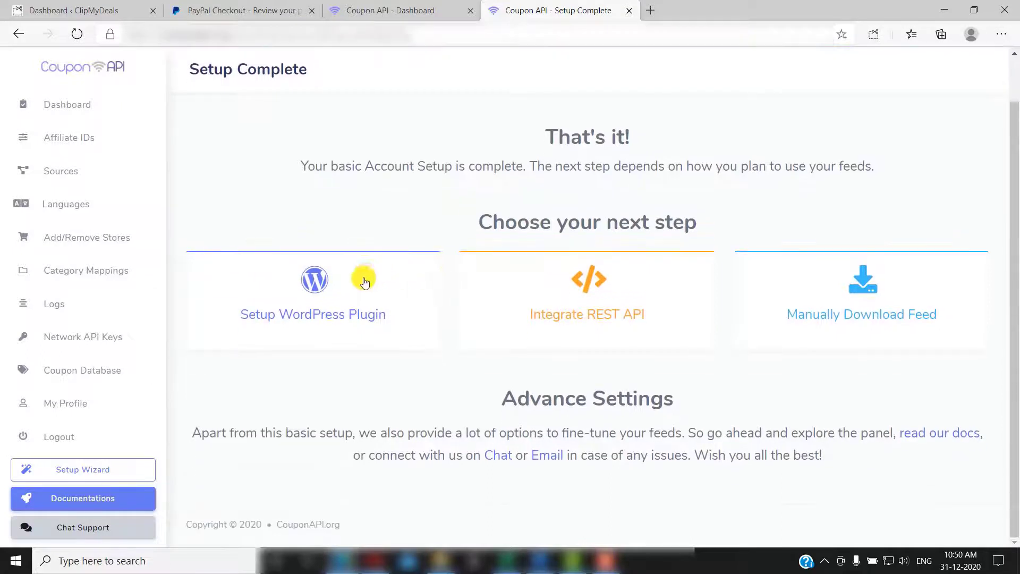
# Open the WordPress plugin setup guide in a new tab, then return to Setup Complete.
pyautogui.click(321, 291)
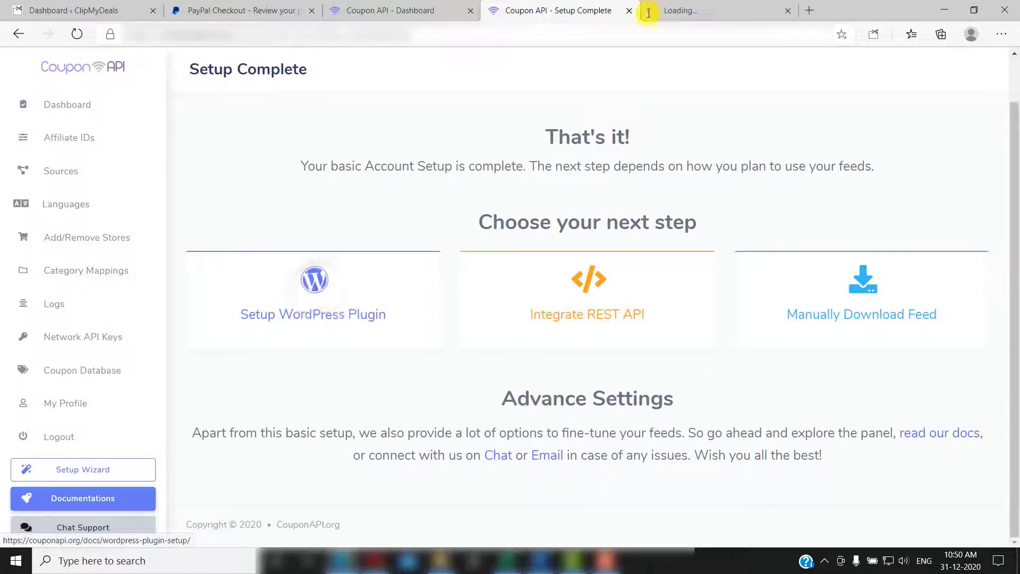
pyautogui.click(719, 7)
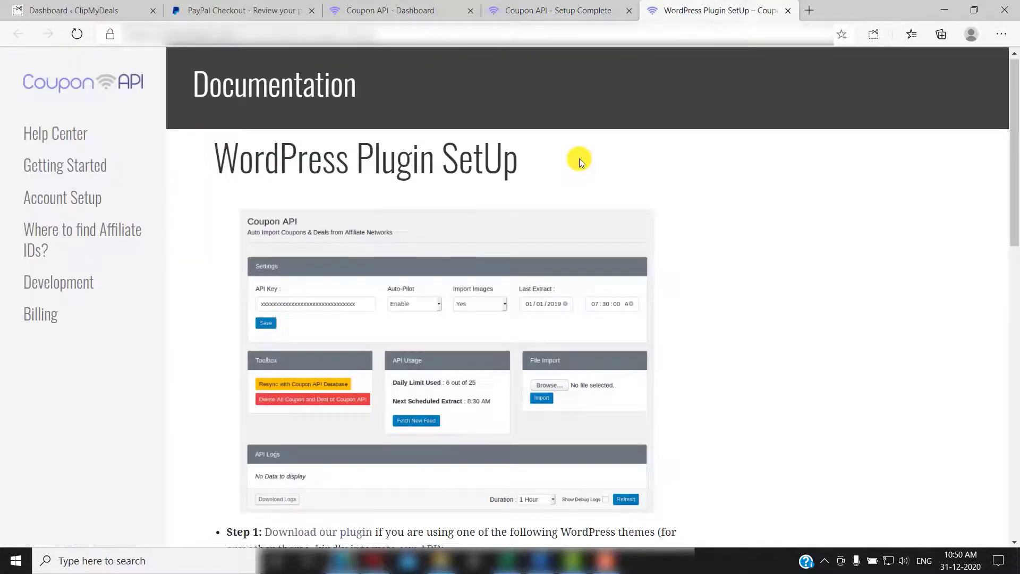
pyautogui.scroll(-10, 579, 158)
pyautogui.click(561, 8)
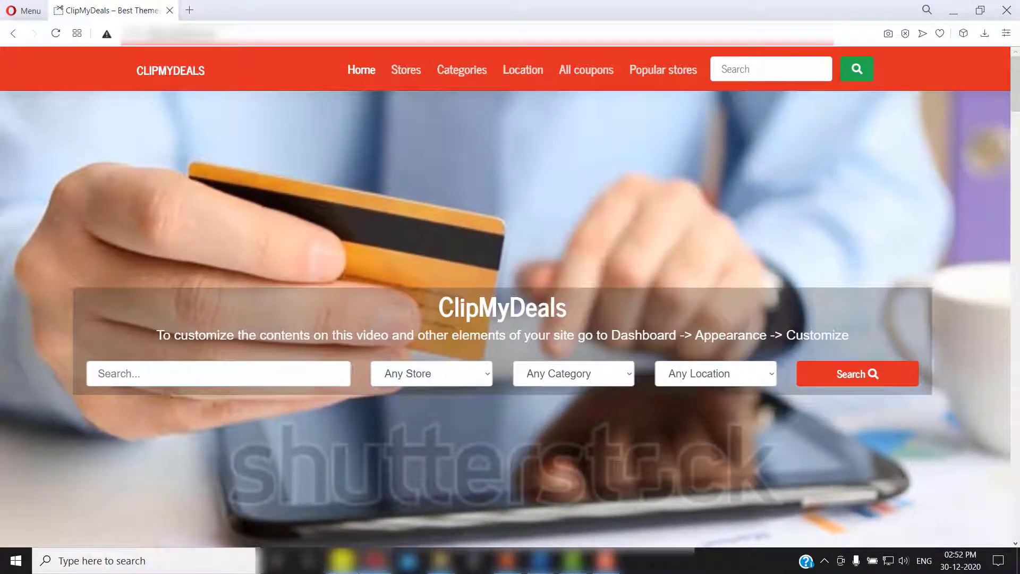
# Switch to the Edge window showing the ClipMyDeals WordPress Dashboard.
pyautogui.click(342, 561)
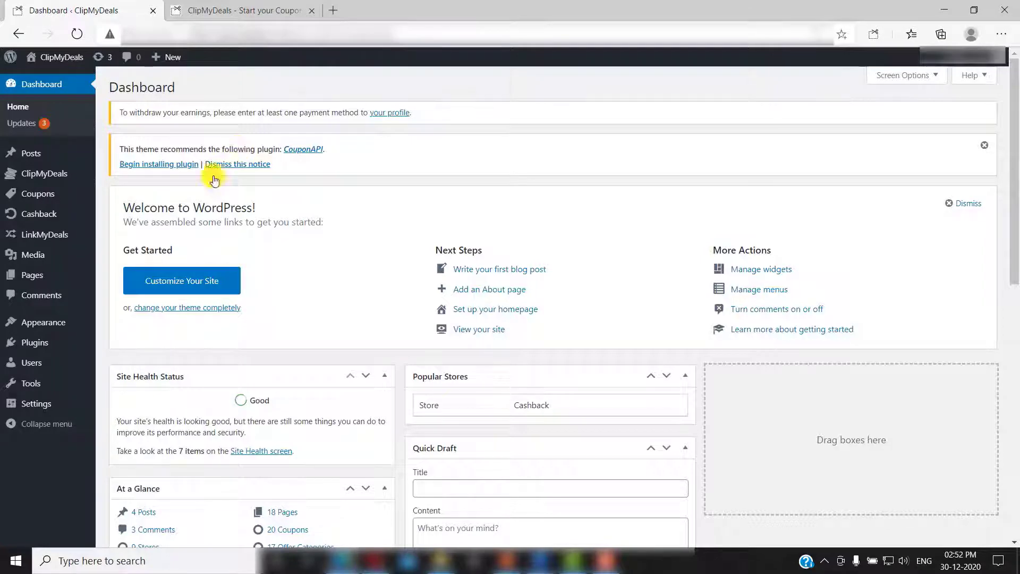
# Search plugins for 'coupon API', then install and activate the Coupon API plugin.
pyautogui.moveTo(32, 343)
pyautogui.click(128, 361)
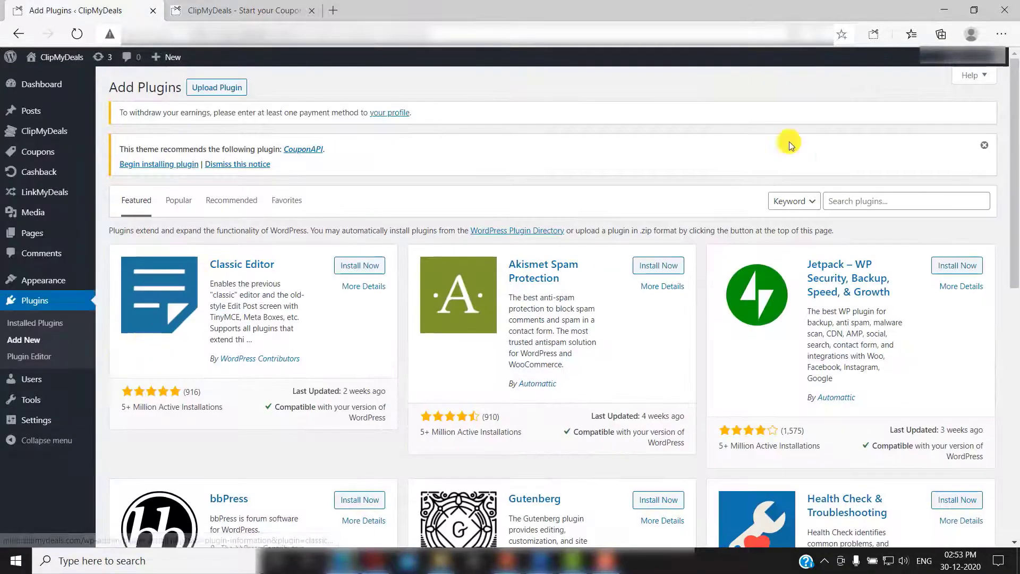
pyautogui.click(865, 201)
pyautogui.write('coupon API')
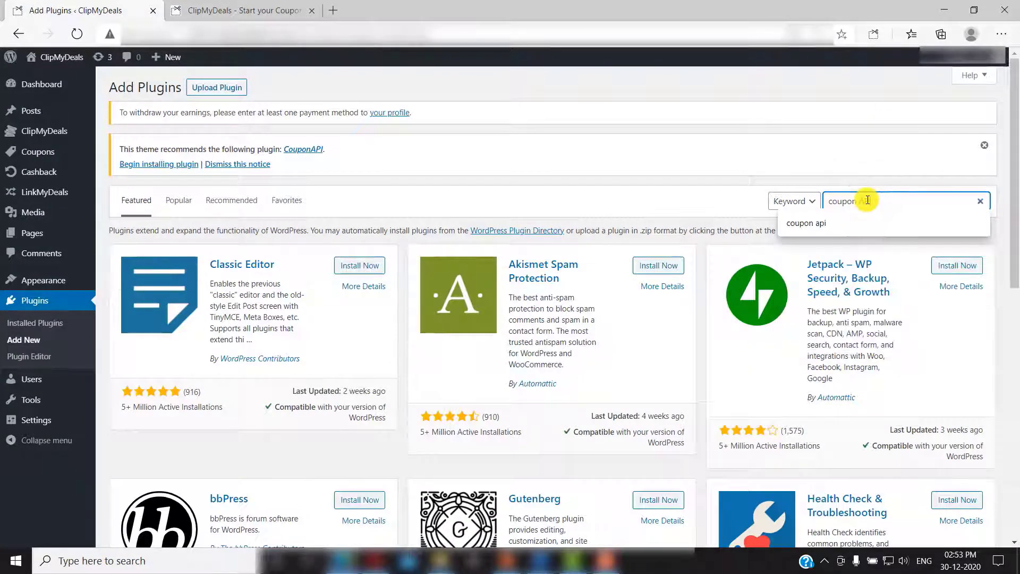
pyautogui.press('Return')
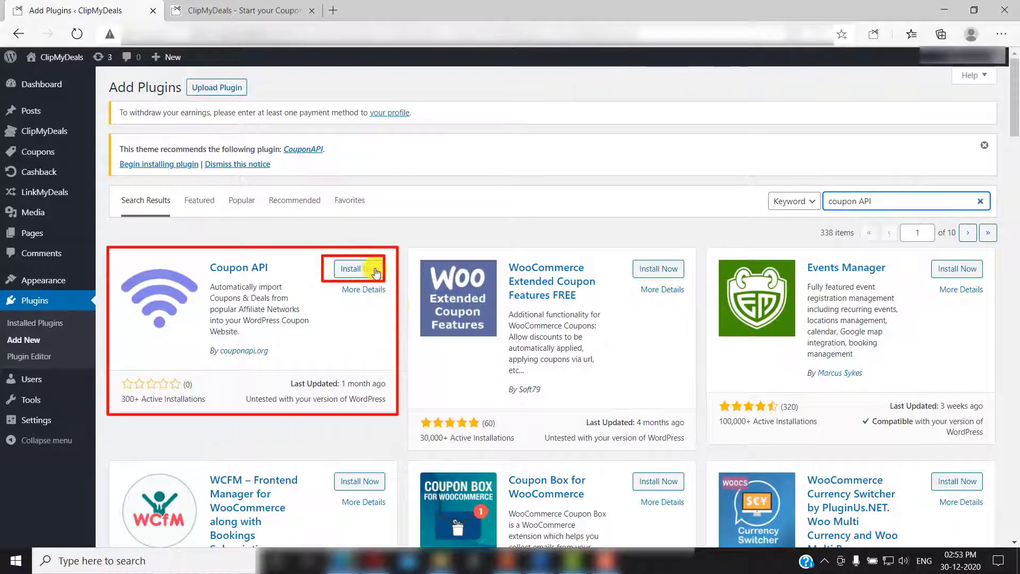
pyautogui.click(376, 272)
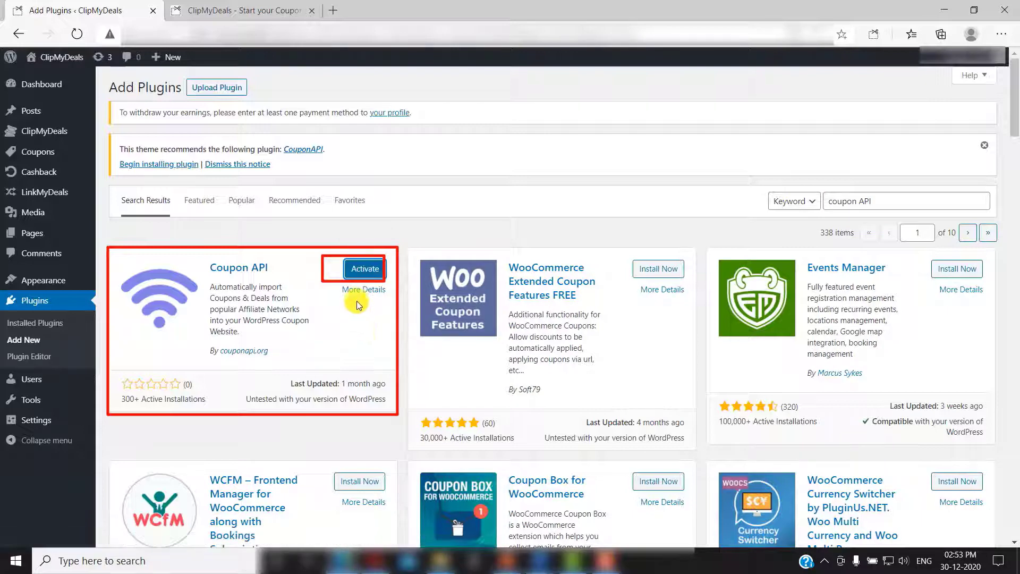
pyautogui.click(363, 269)
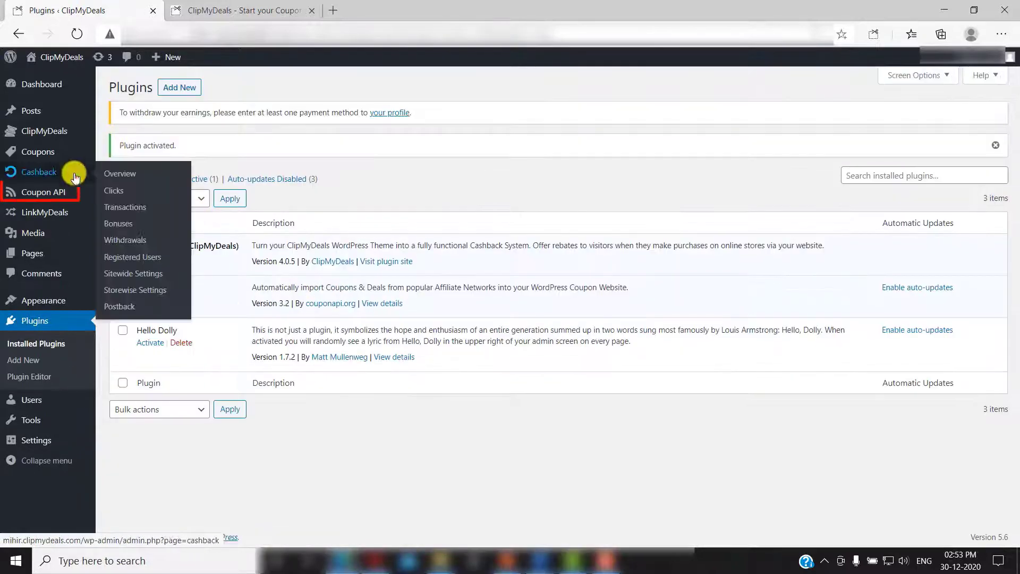
# Enter the CouponAPI account's API key in Coupon API Settings and save with Auto Pilot on.
pyautogui.click(76, 200)
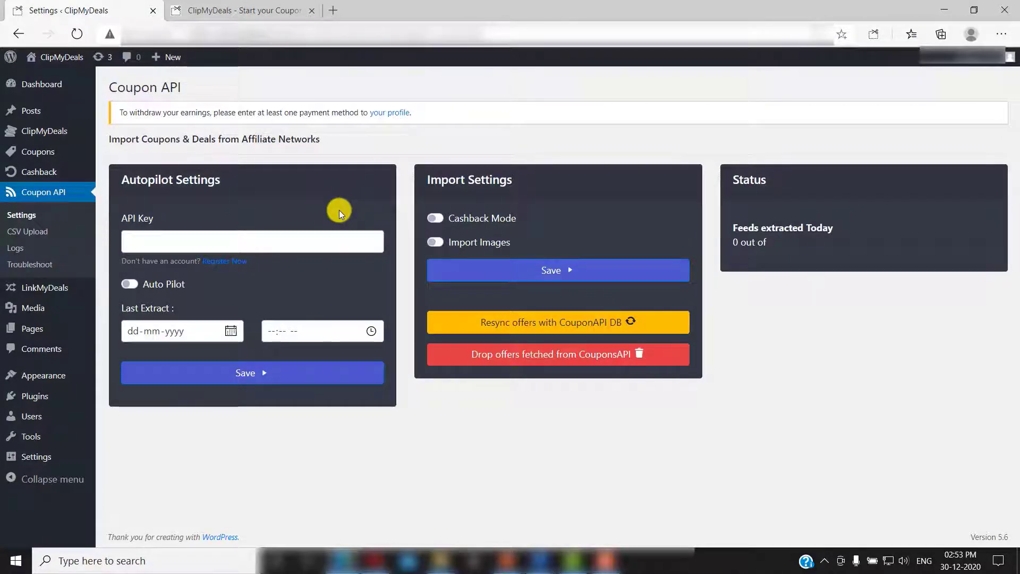
pyautogui.click(323, 243)
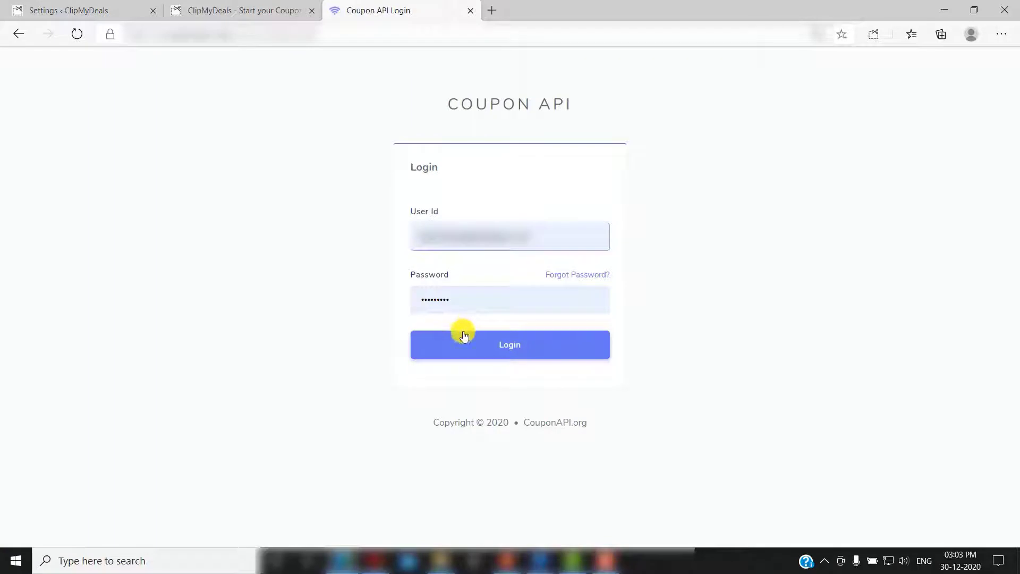
pyautogui.click(464, 336)
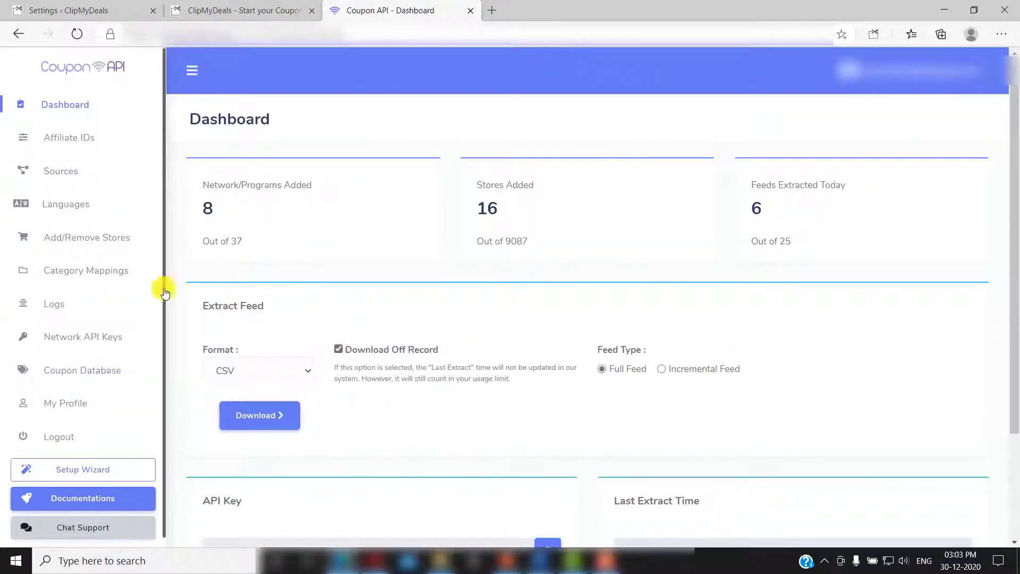
pyautogui.scroll(-3, 350, 332)
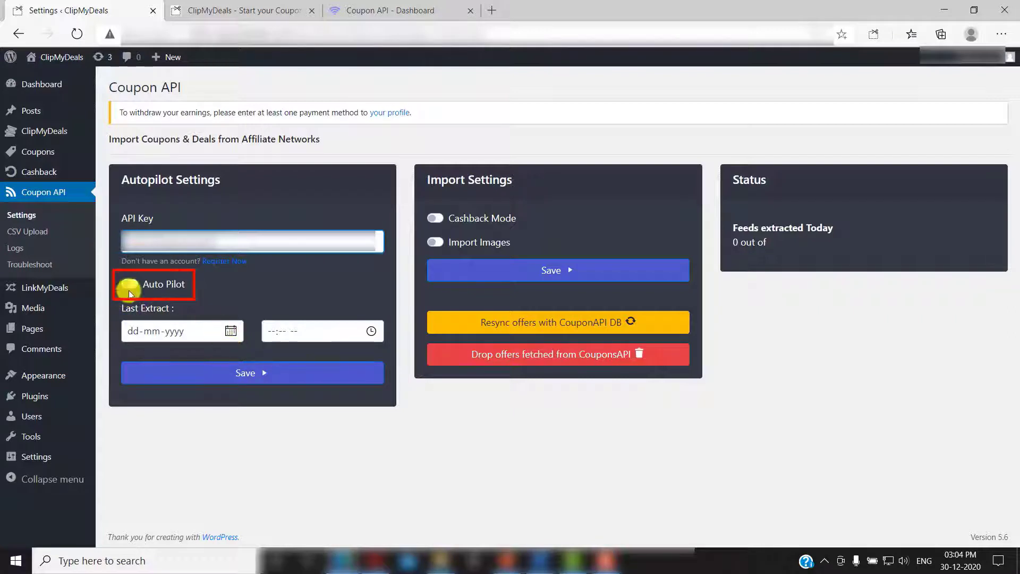
pyautogui.click(129, 288)
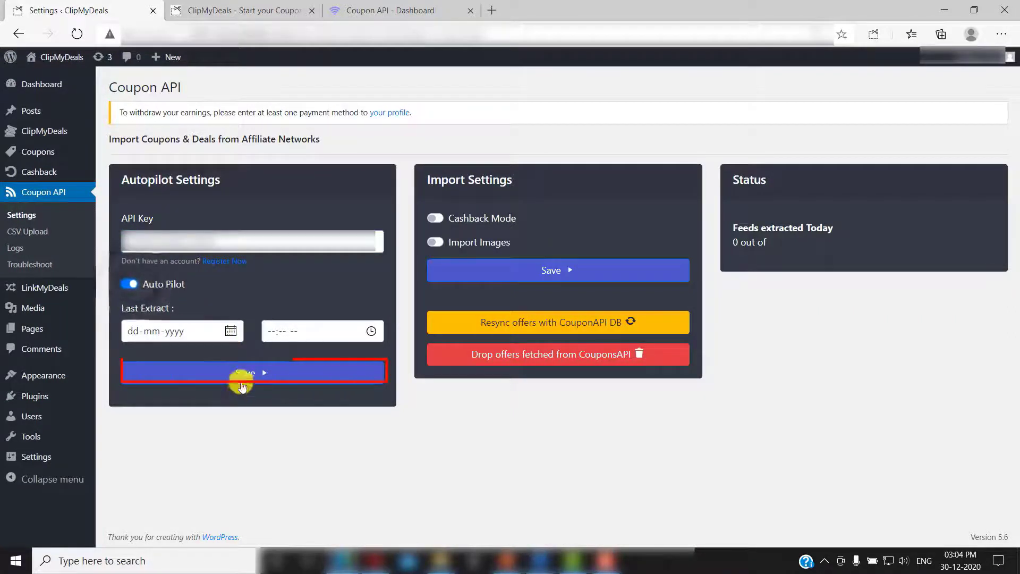
pyautogui.click(243, 385)
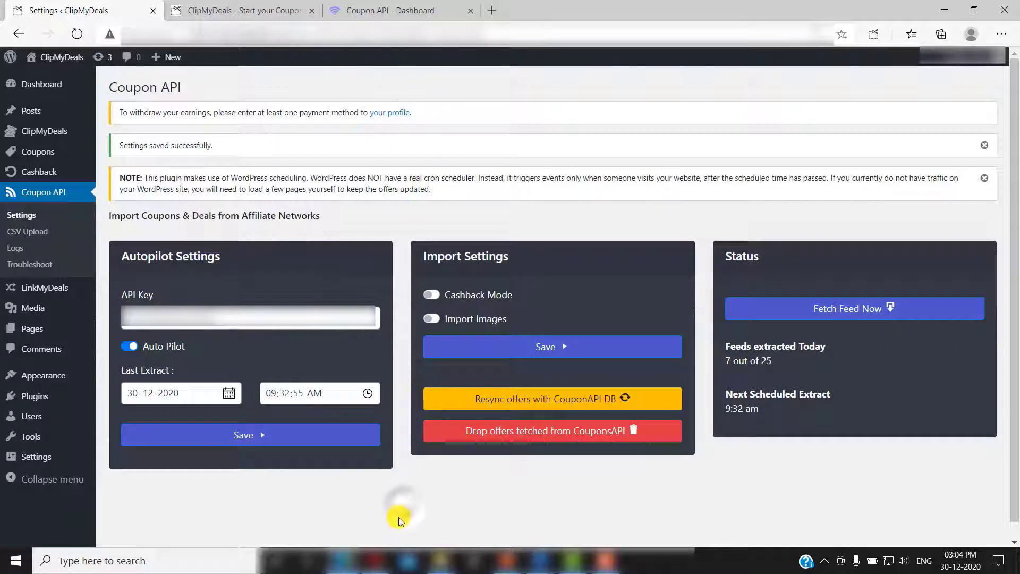
pyautogui.click(376, 559)
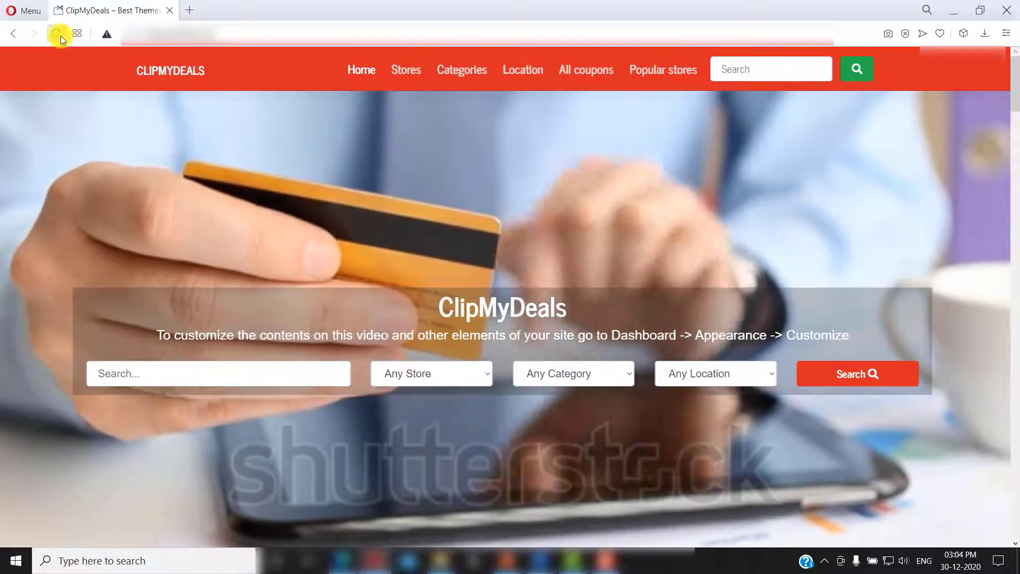
pyautogui.click(55, 33)
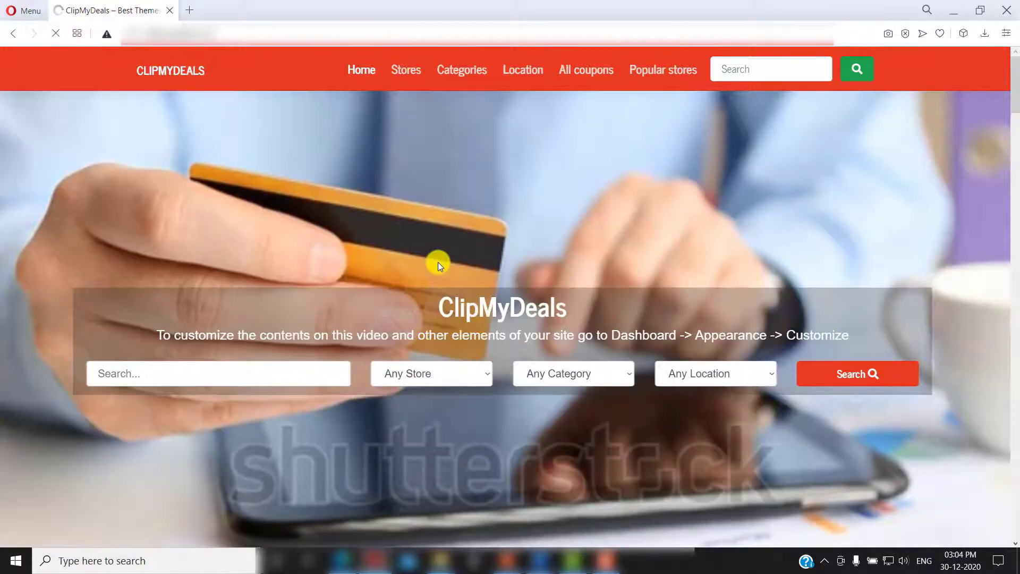
pyautogui.scroll(-8, 438, 262)
pyautogui.scroll(-4, 438, 263)
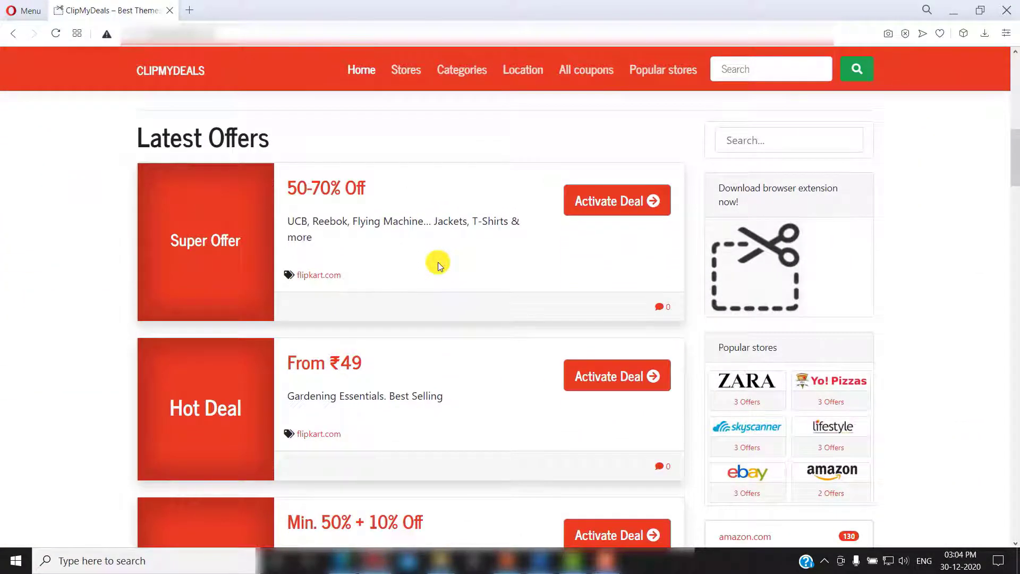
pyautogui.scroll(-2, 438, 262)
pyautogui.click(340, 560)
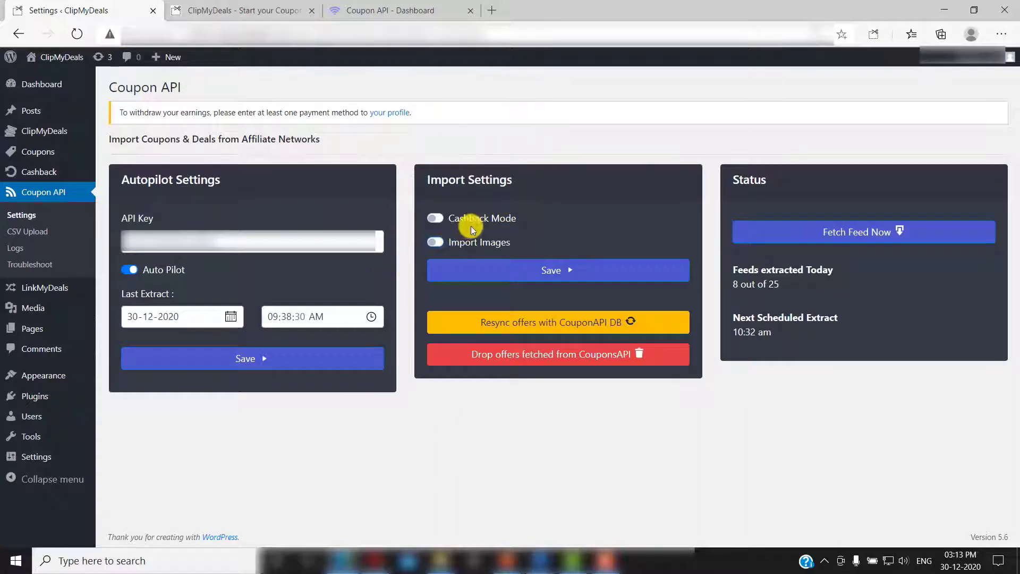
# Turn on Cashback Mode and Import Images in Import Settings and save them.
pyautogui.click(437, 219)
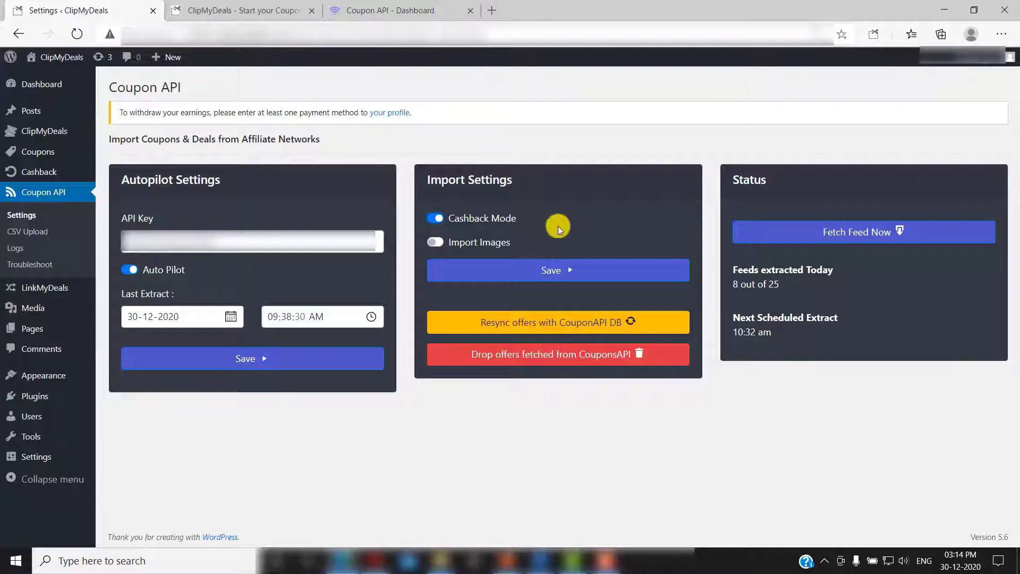
pyautogui.click(440, 245)
pyautogui.click(583, 268)
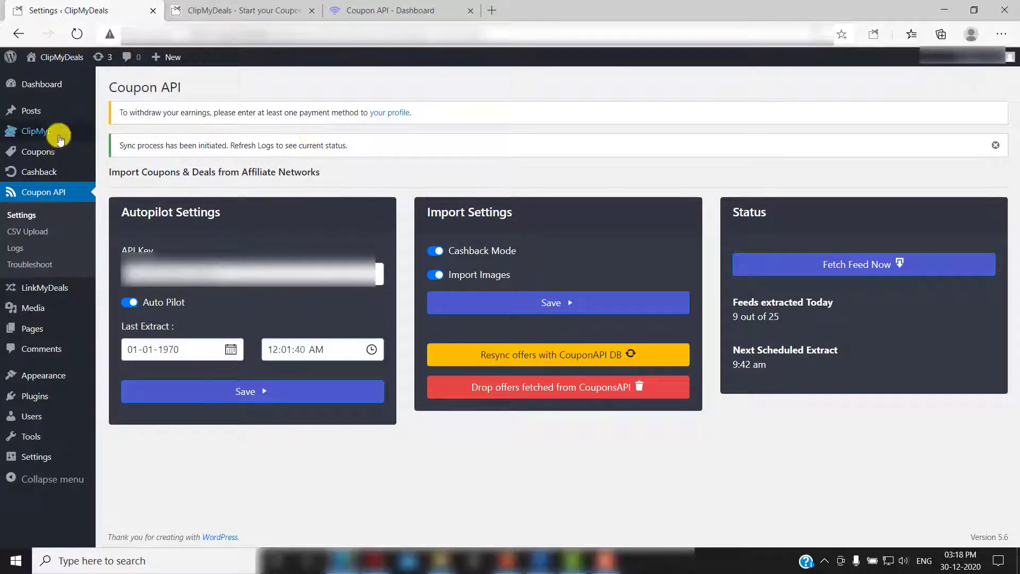
# Open All Coupons and inspect the first imported coupon's fields.
pyautogui.click(38, 152)
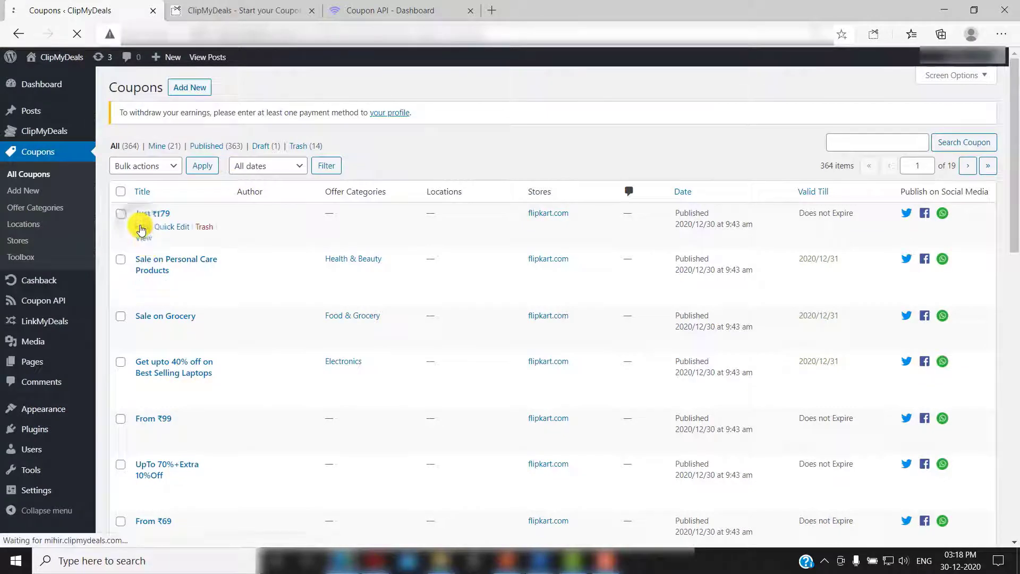
pyautogui.click(141, 228)
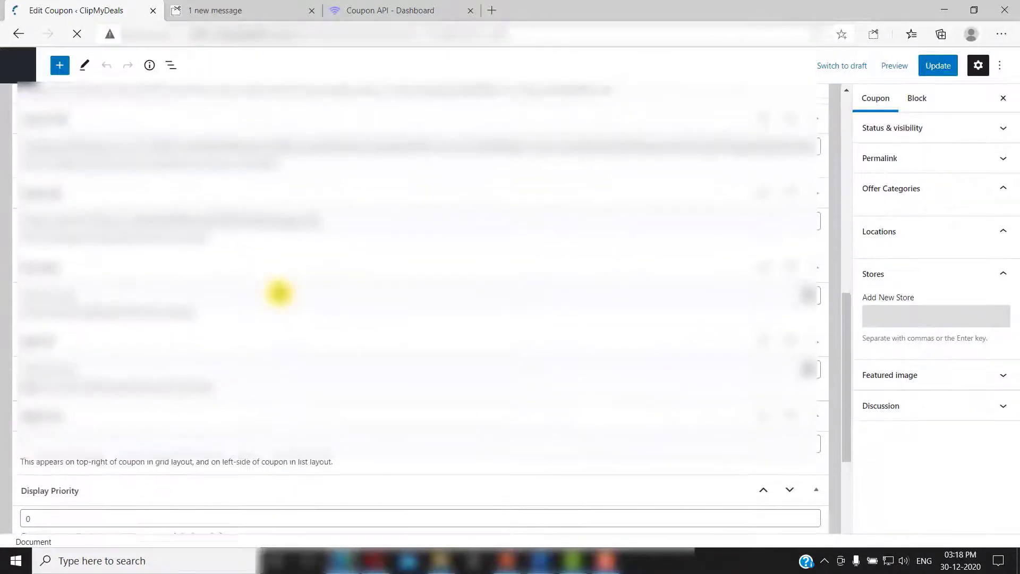
pyautogui.tripleClick(691, 156)
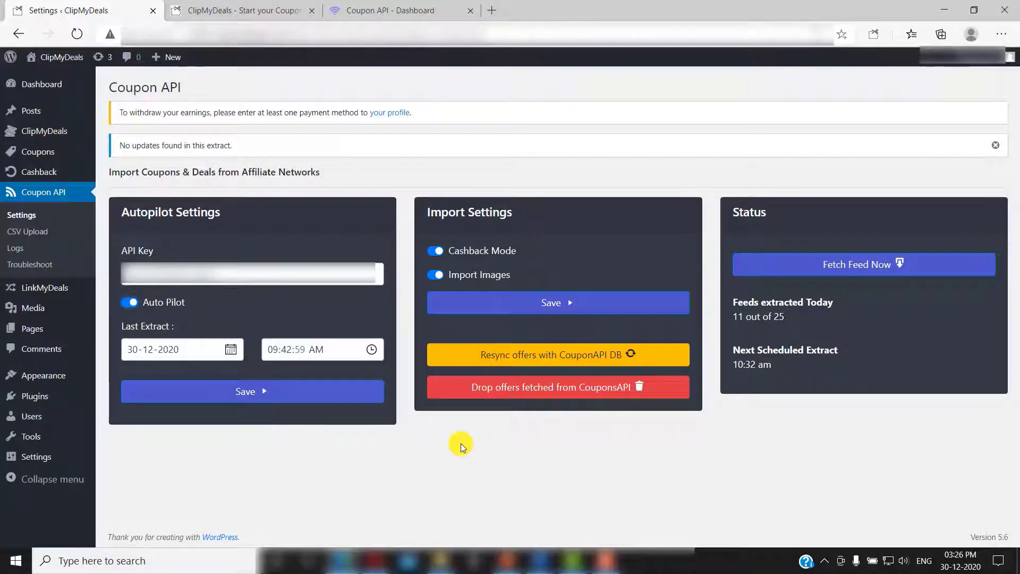
# Turn Auto Pilot off and go back to the CouponAPI account dashboard.
pyautogui.click(130, 301)
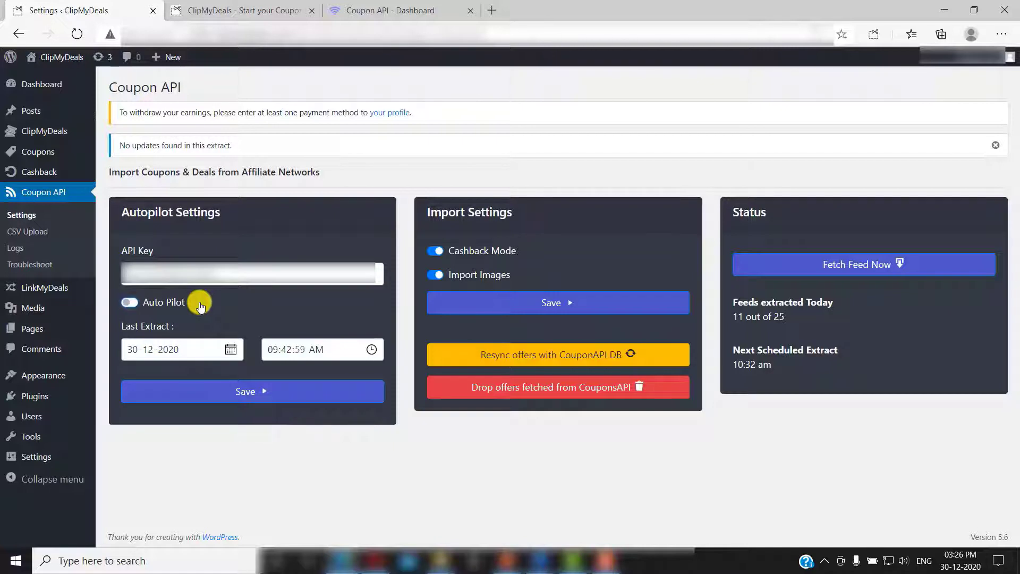
pyautogui.click(351, 10)
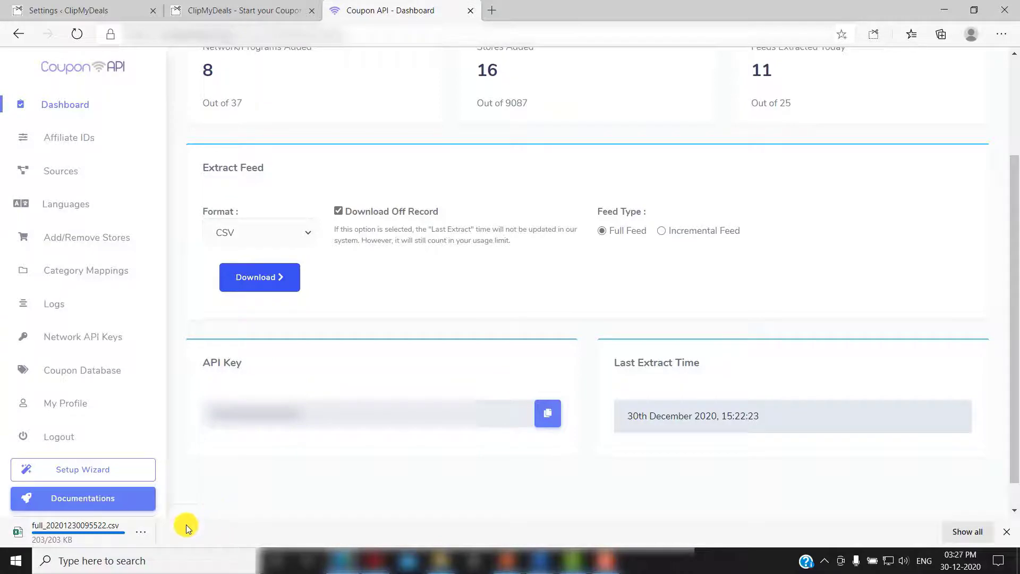
# Import full_20201230095522.csv from the Desktop via Coupon API > CSV Upload, then view the ClipMyDeals homepage.
pyautogui.click(141, 532)
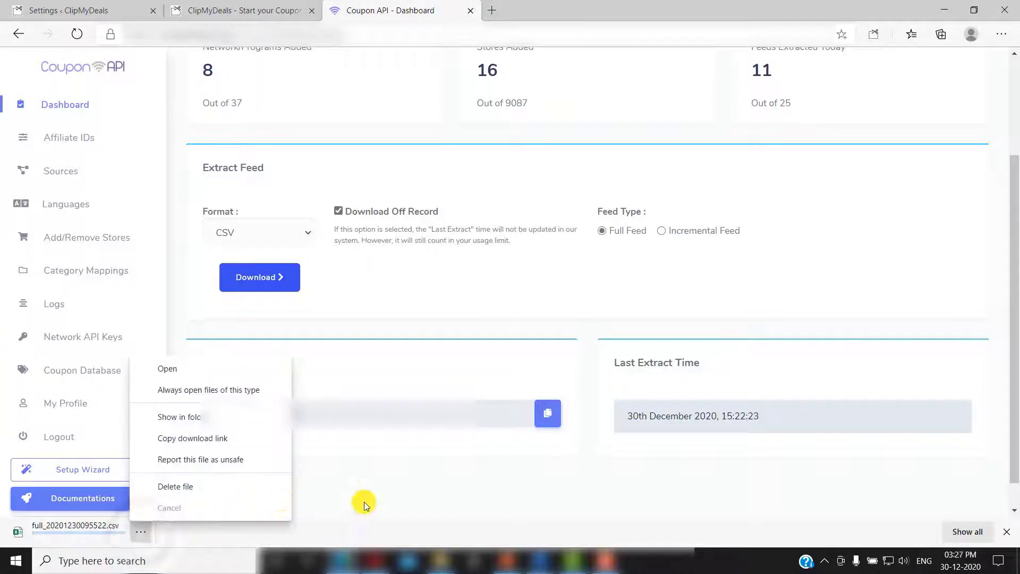
pyautogui.click(365, 502)
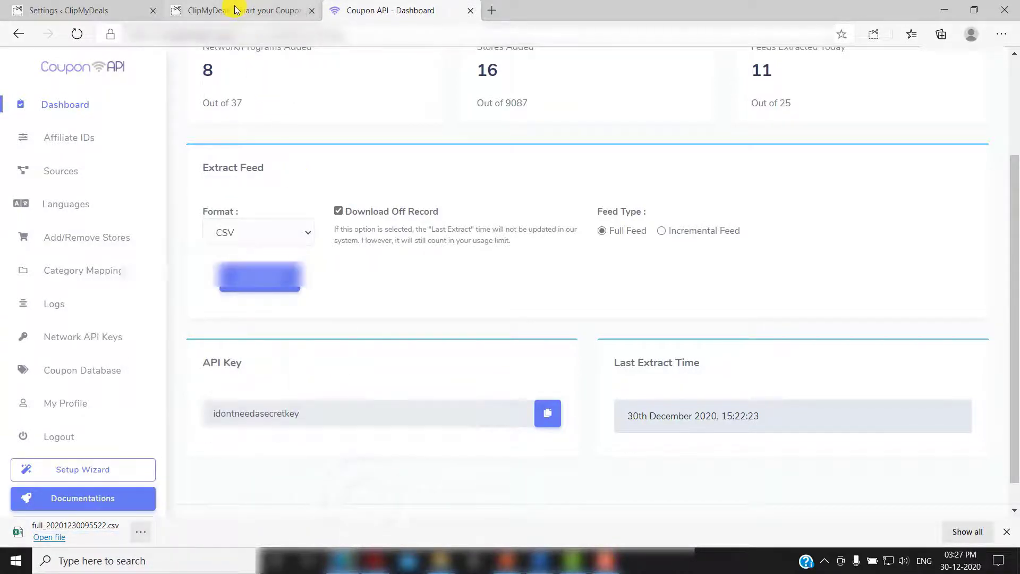
pyautogui.click(80, 10)
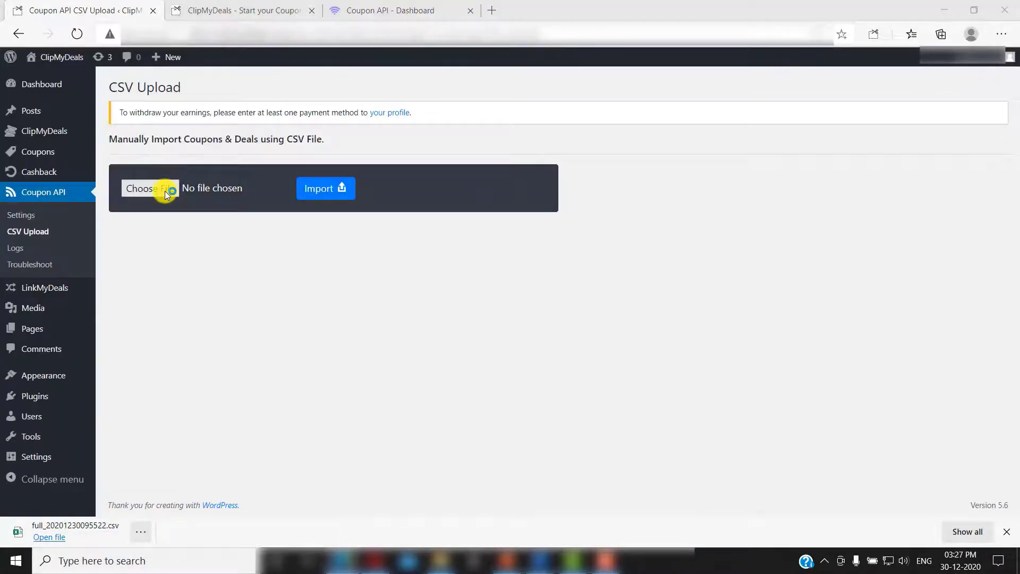
pyautogui.click(165, 190)
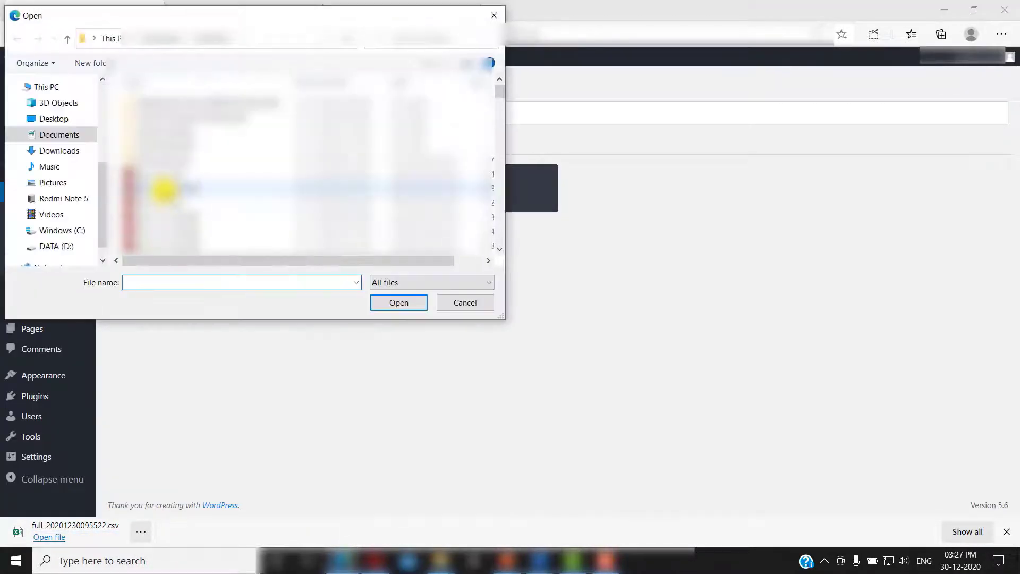
pyautogui.click(388, 306)
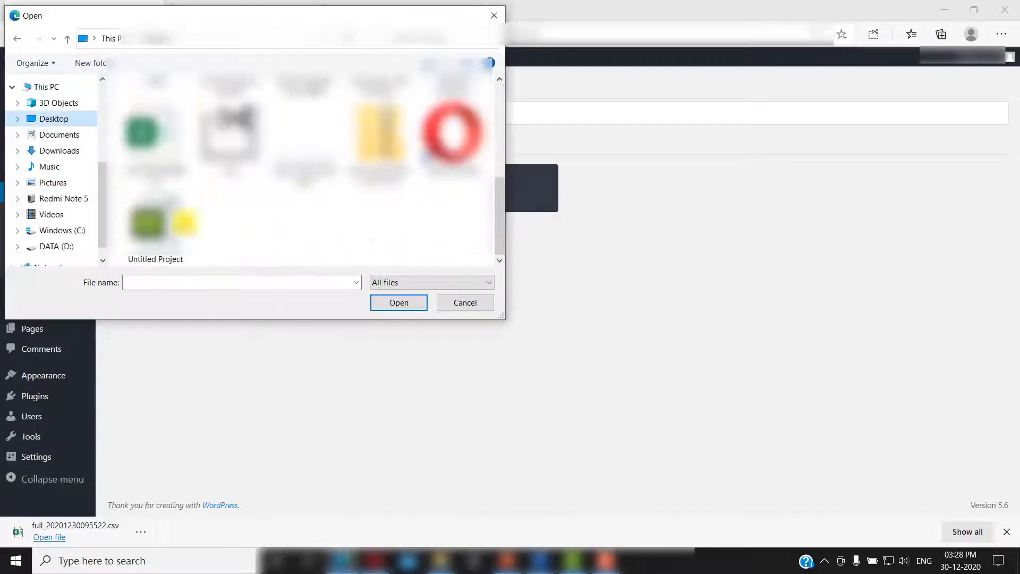
pyautogui.click(157, 154)
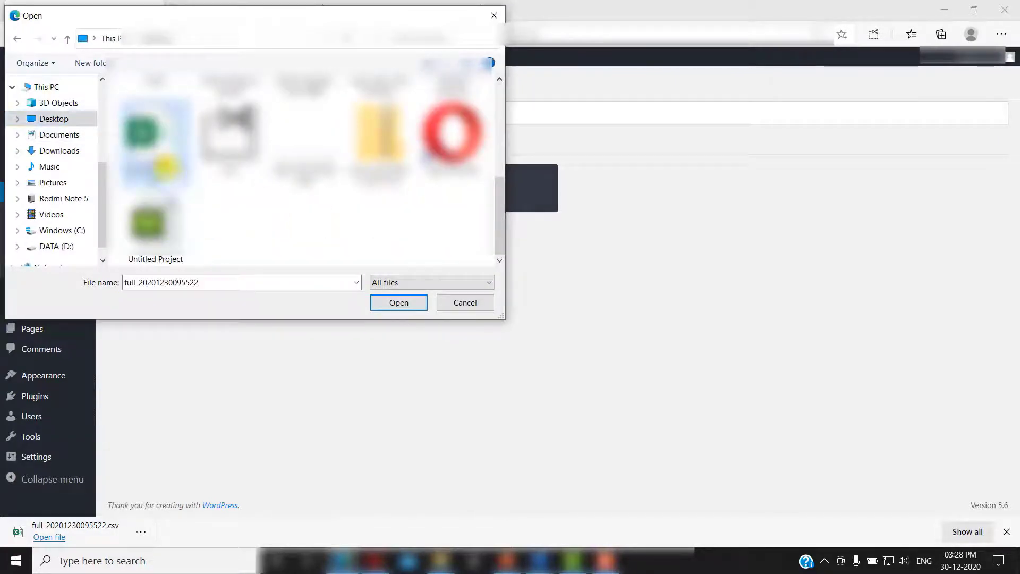
pyautogui.click(397, 305)
pyautogui.click(332, 196)
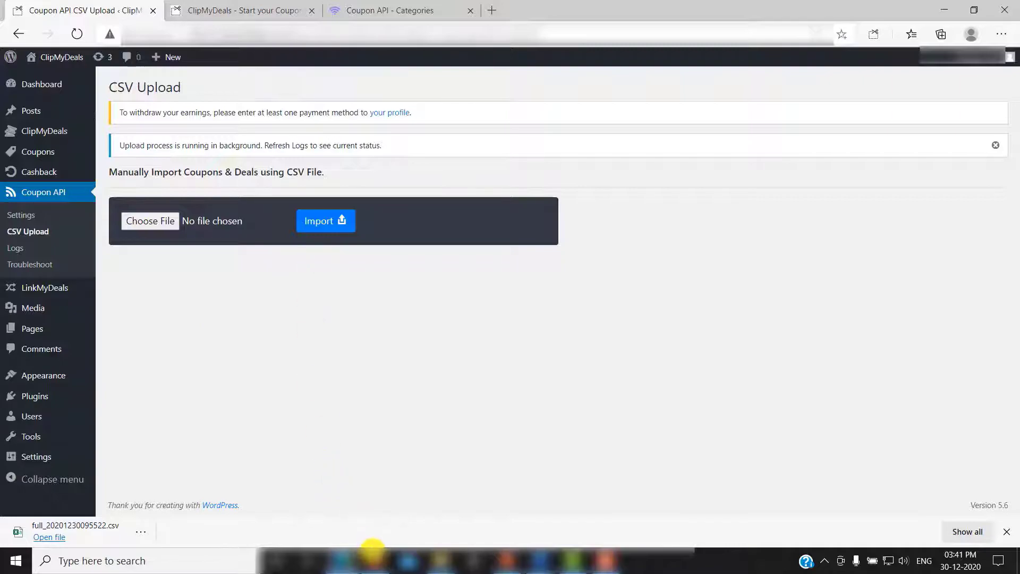
pyautogui.click(373, 553)
pyautogui.scroll(-1, 394, 297)
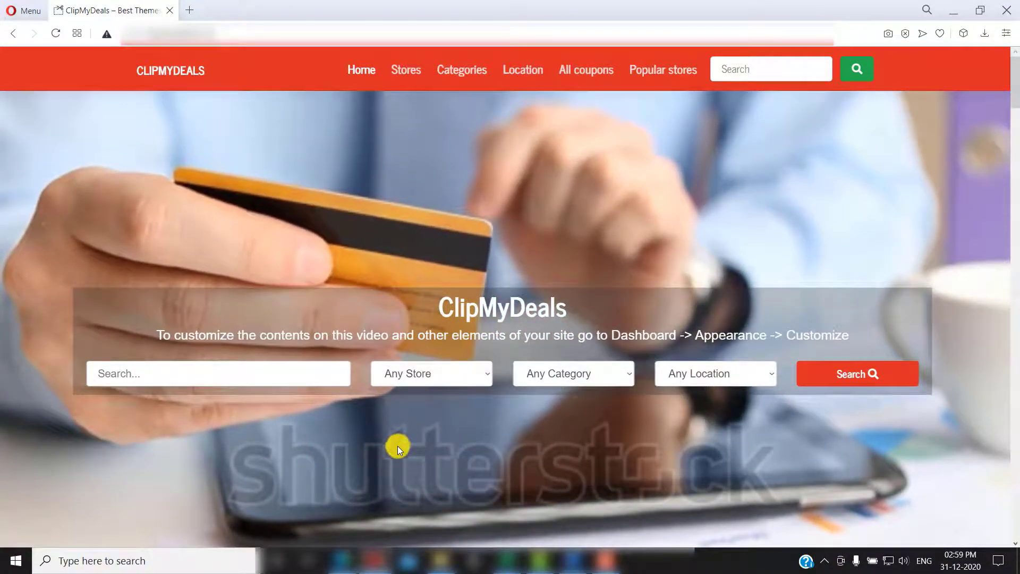
# Return to the Coupon API - Dashboard tab and reload it via Dashboard in the sidebar.
pyautogui.hotkey('alt', 'Tab')
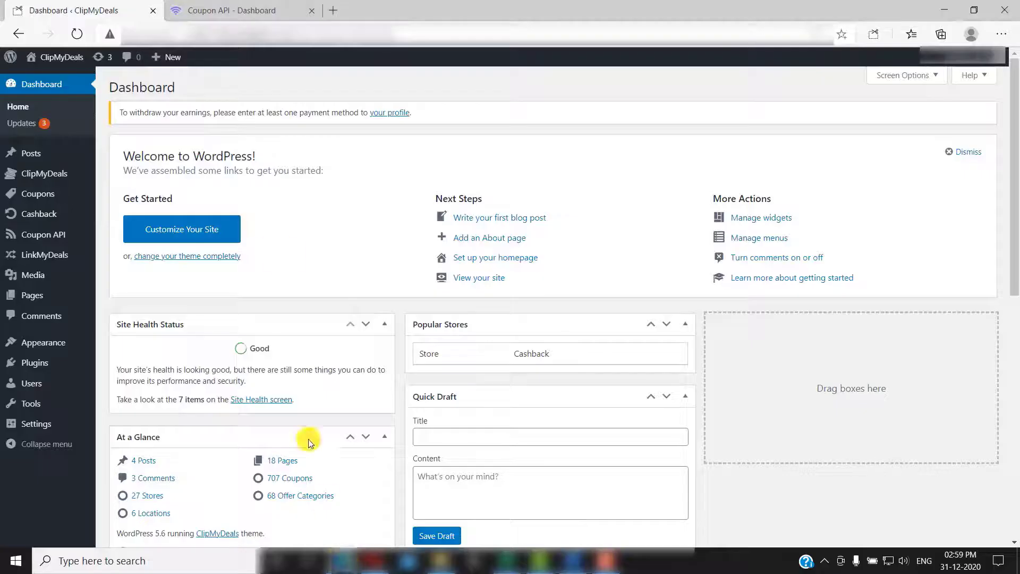
pyautogui.click(228, 14)
pyautogui.scroll(2, 260, 153)
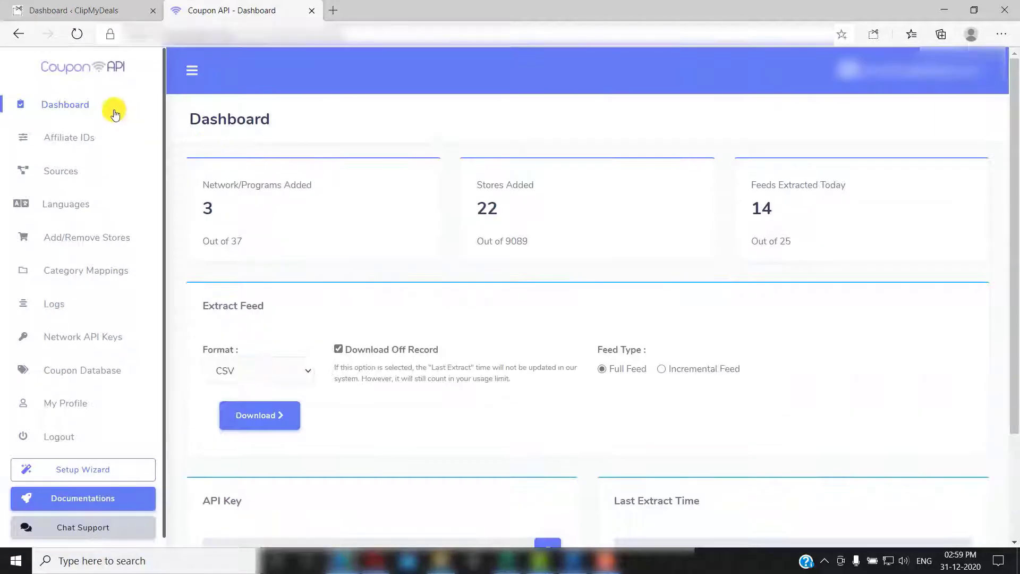
pyautogui.click(111, 110)
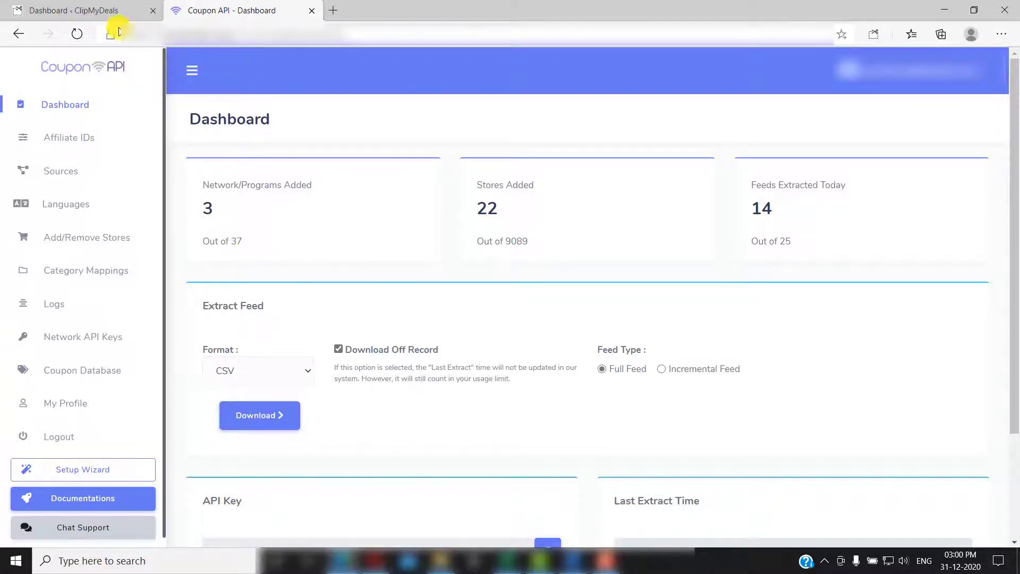
# Run Fetch Feed Now from WordPress Coupon API > Settings, then check the CouponAPI dashboard.
pyautogui.click(111, 14)
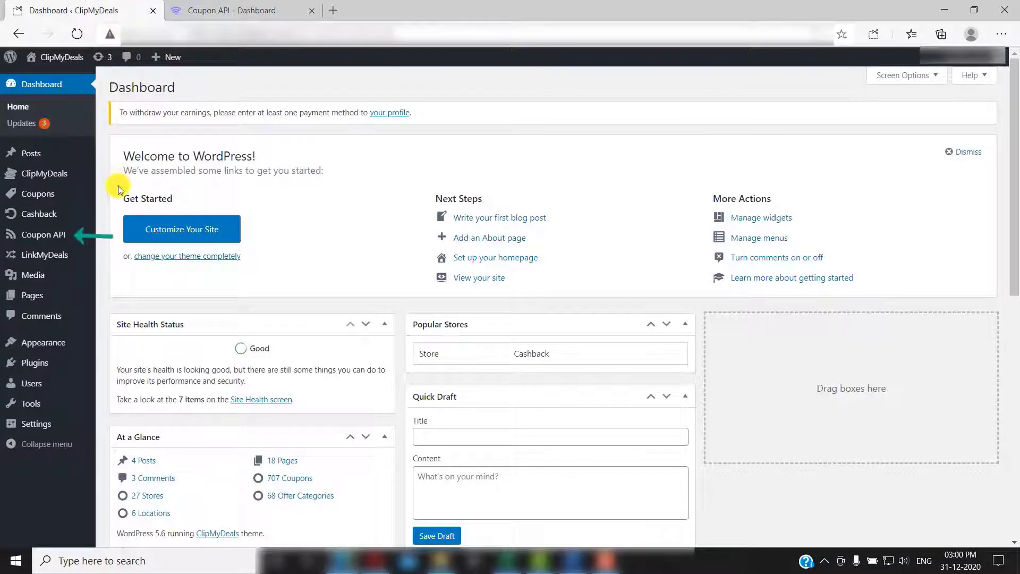
pyautogui.click(69, 234)
pyautogui.click(821, 232)
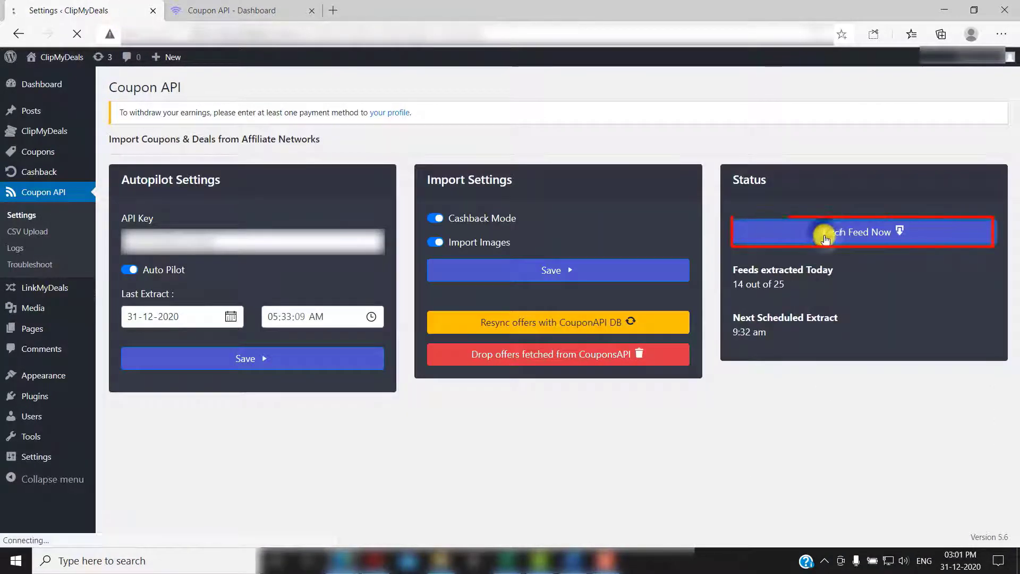
pyautogui.click(258, 10)
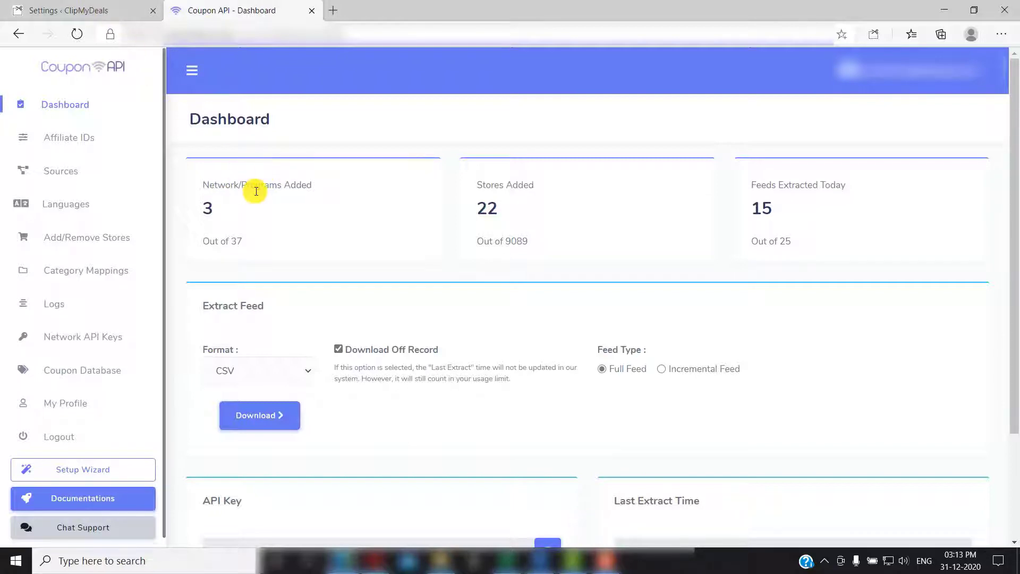
# Copy the API key from the API Key card and open the Documentations page.
pyautogui.scroll(-3, 256, 191)
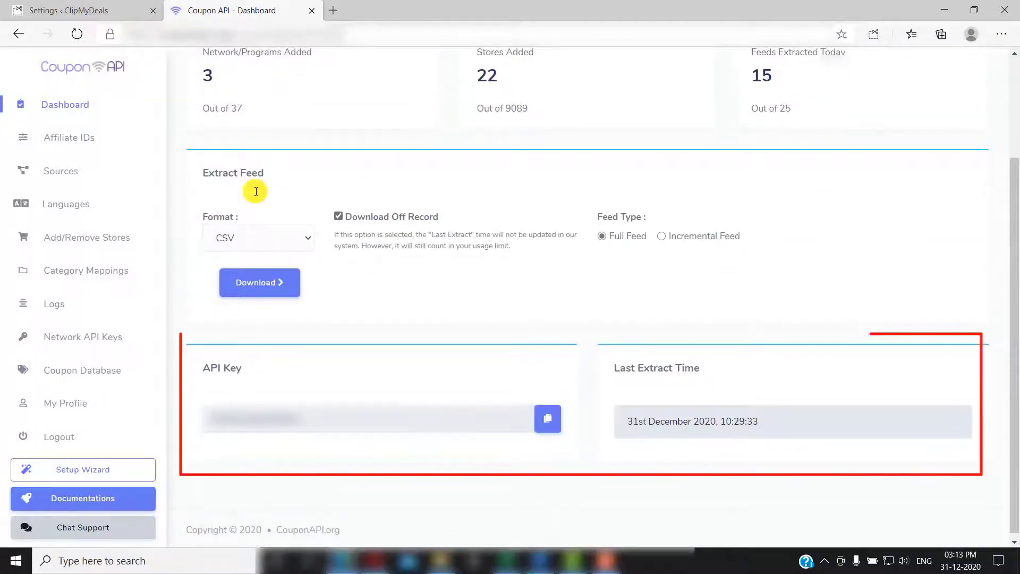
pyautogui.scroll(-1, 255, 190)
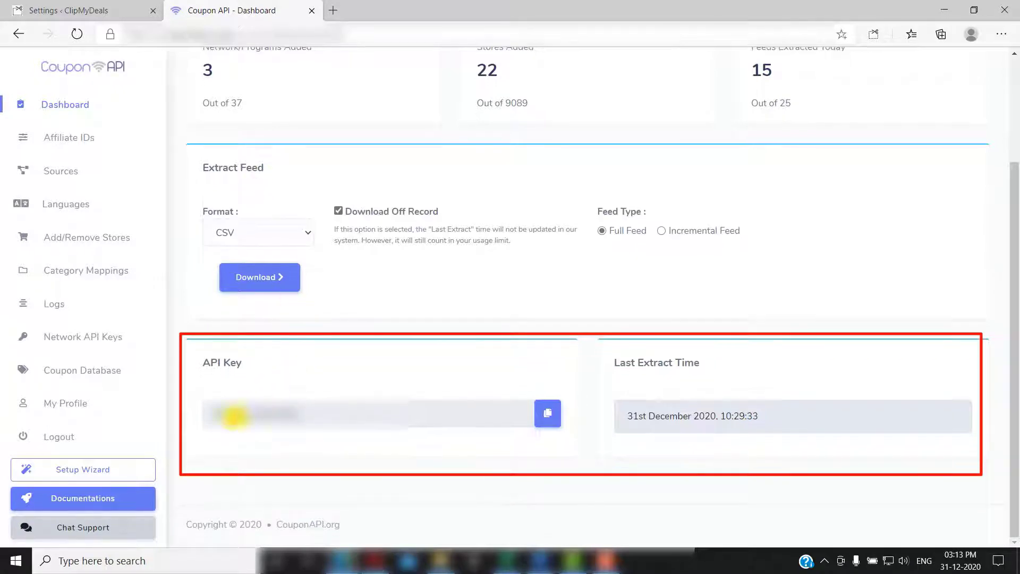
pyautogui.click(548, 413)
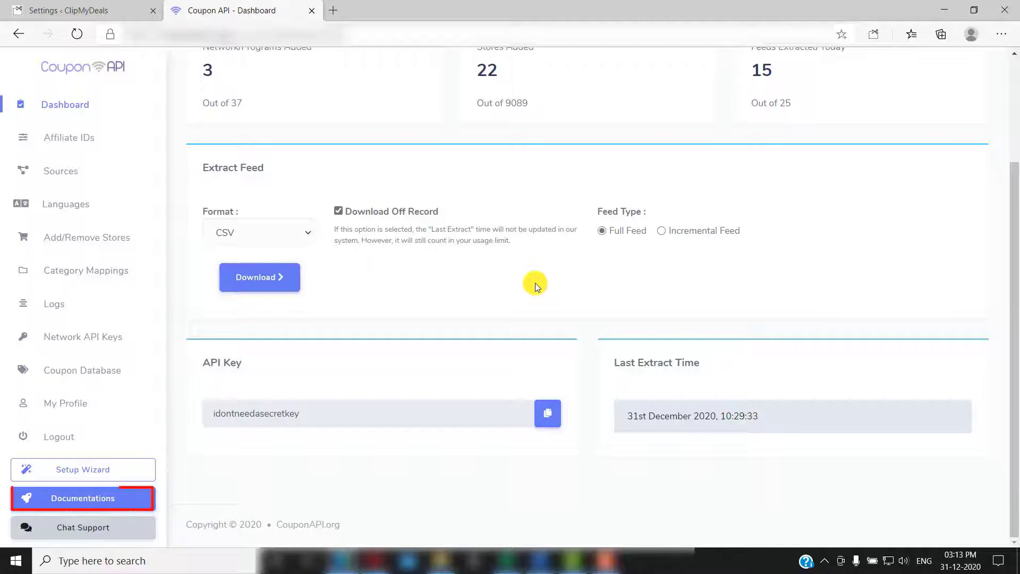
pyautogui.click(133, 504)
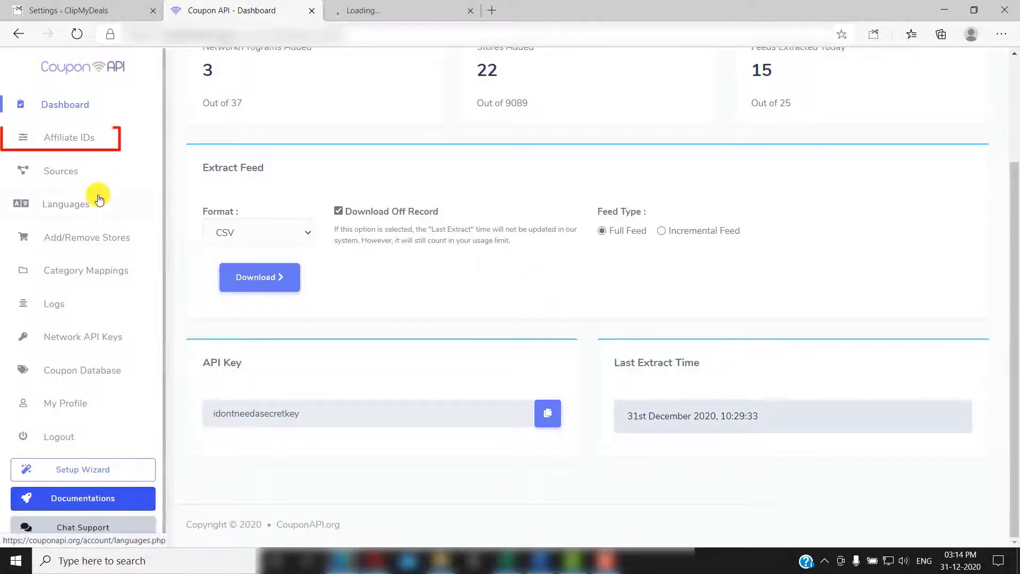
# On the Affiliate IDs page, clear the Admitad ID field.
pyautogui.click(78, 140)
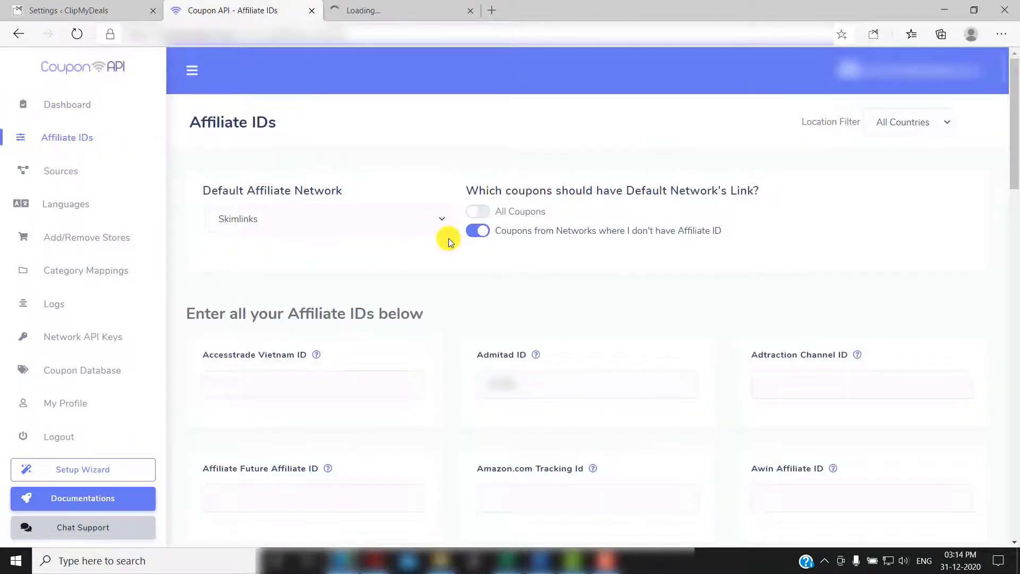
pyautogui.scroll(-7, 449, 238)
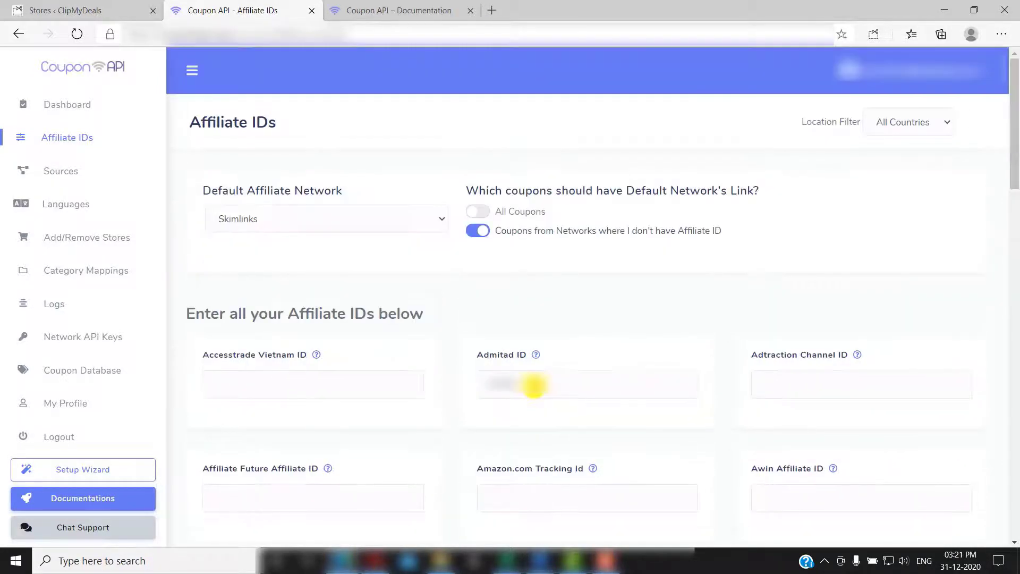
pyautogui.click(534, 384)
pyautogui.hotkey('ctrl', 'a')
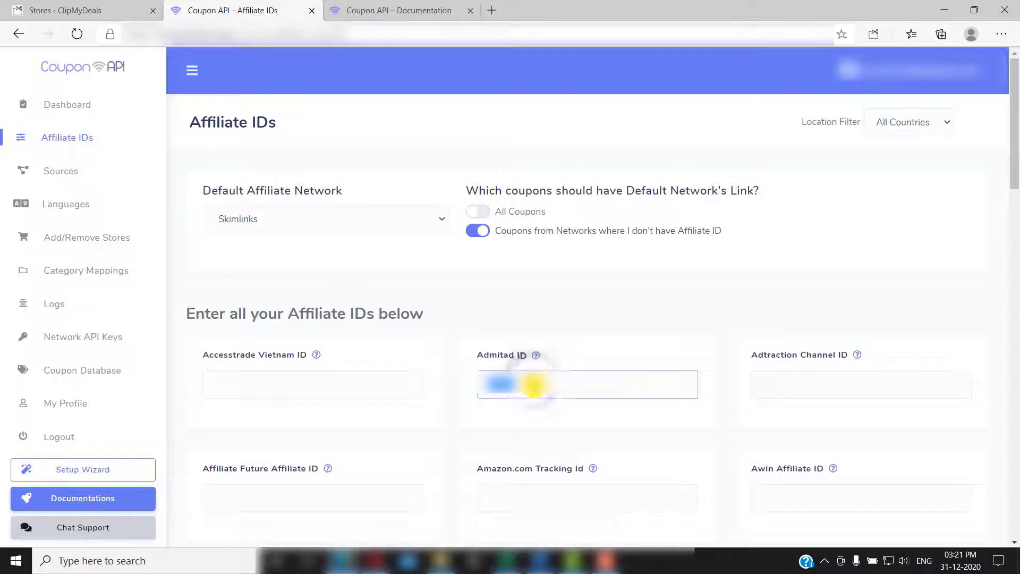
pyautogui.press('BackSpace')
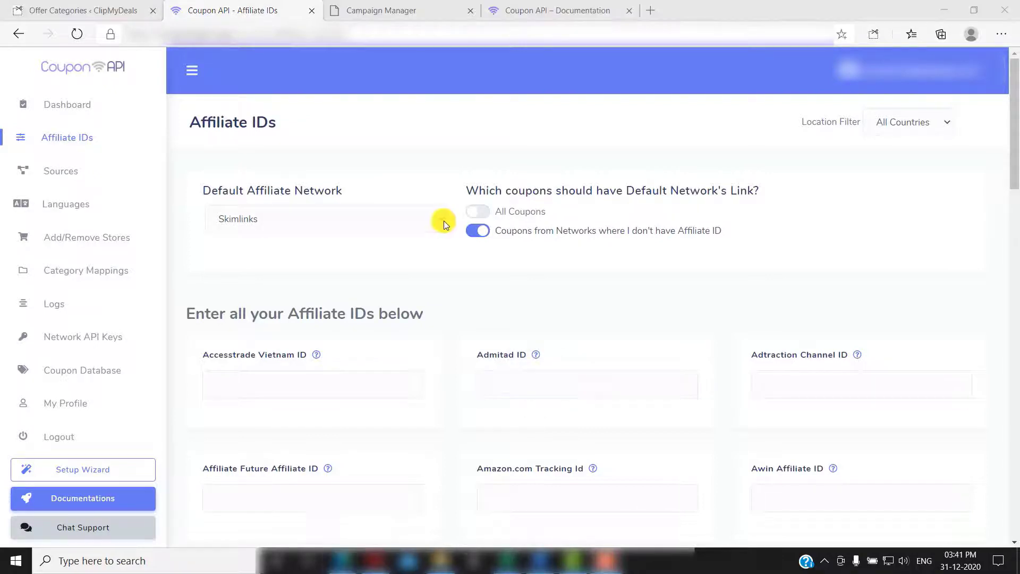
# Review the Default Affiliate Network, keeping Skimlinks with its linking toggle on.
pyautogui.click(444, 220)
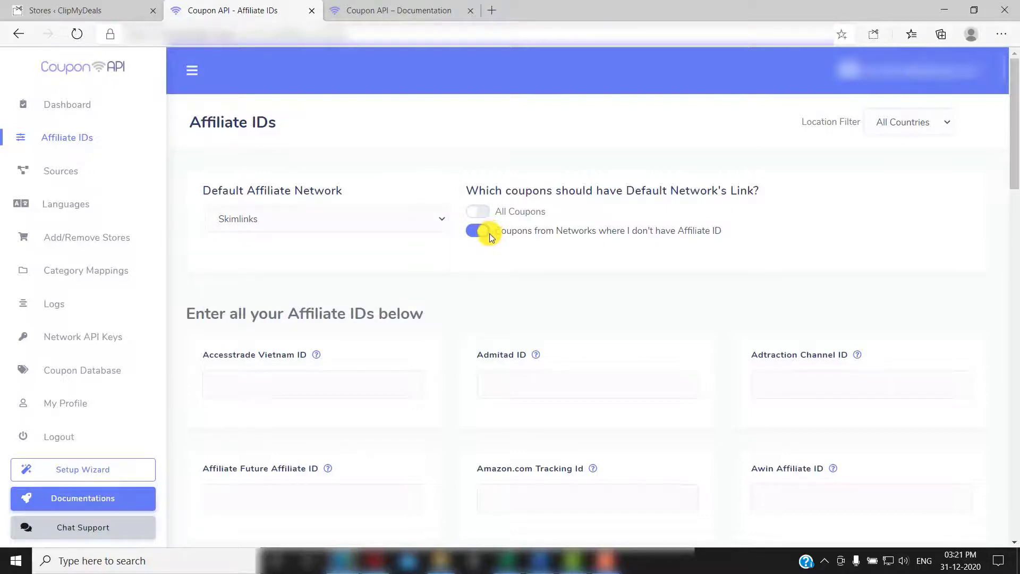
pyautogui.click(486, 233)
pyautogui.click(483, 234)
# Scroll through the list of enabled affiliate Sources.
pyautogui.click(83, 174)
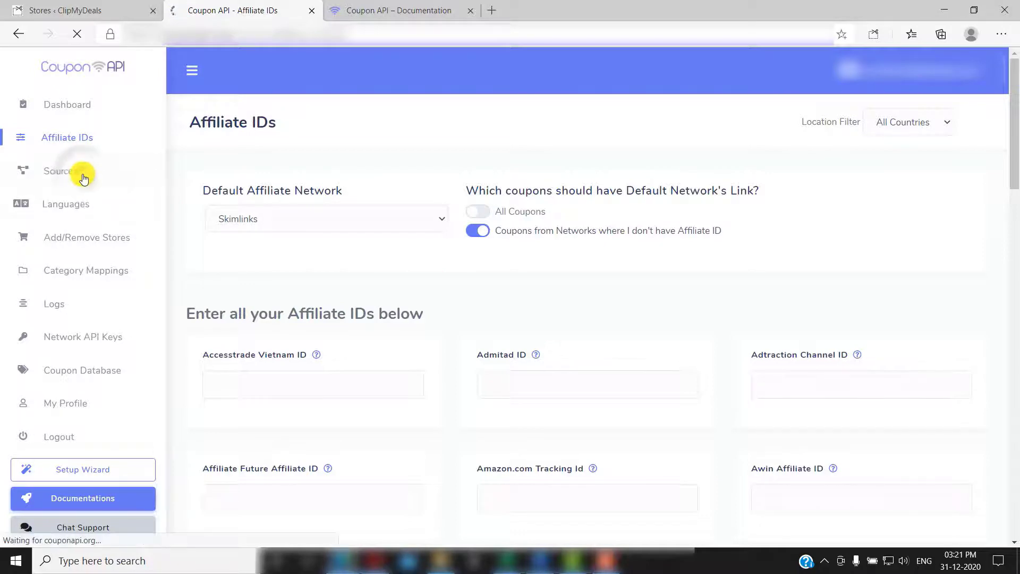
pyautogui.scroll(-2, 402, 257)
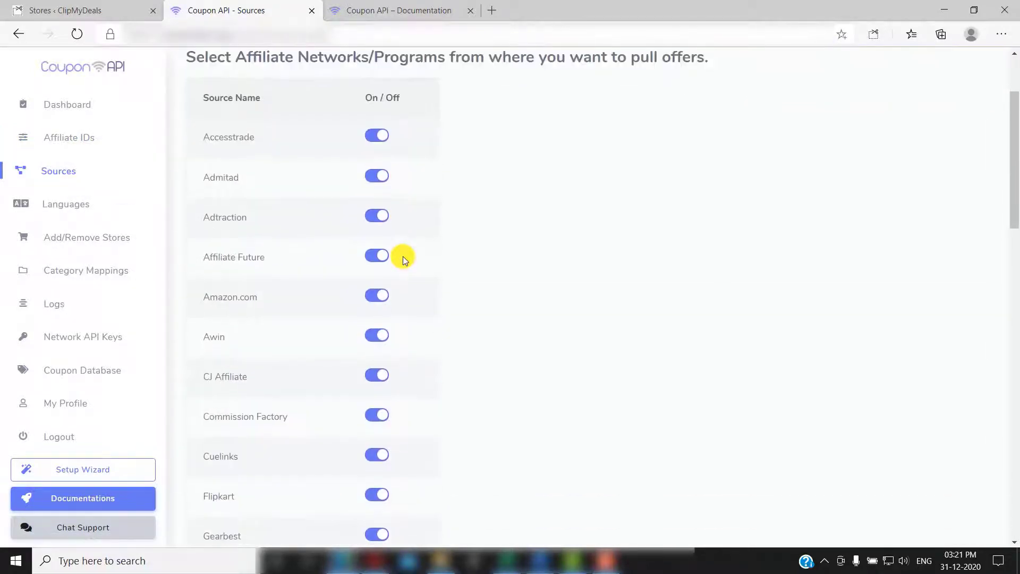
pyautogui.scroll(-5, 403, 256)
pyautogui.scroll(6, 403, 256)
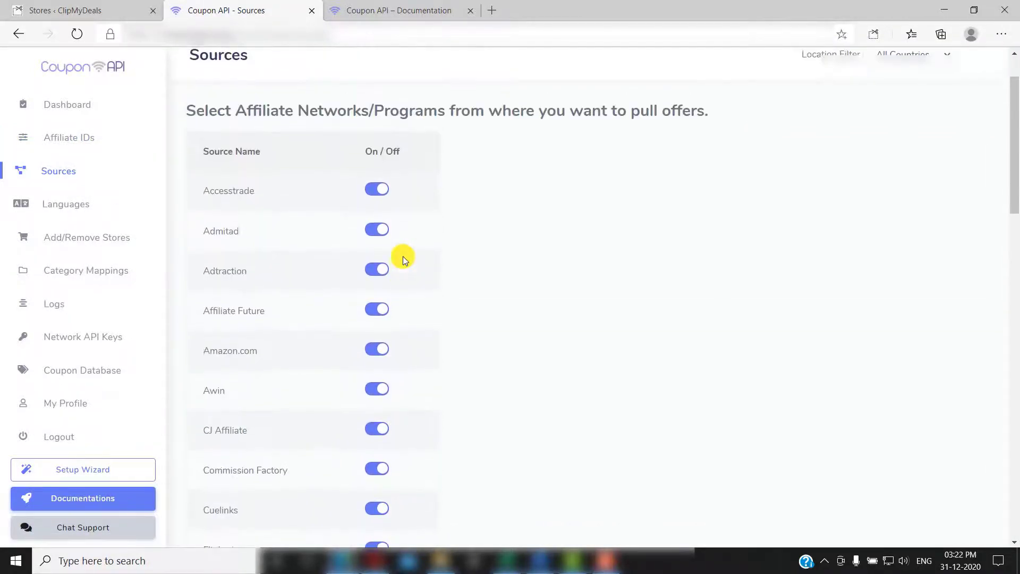
# Open the Languages page and scroll through the feed language checkboxes.
pyautogui.click(64, 205)
pyautogui.scroll(-2, 414, 304)
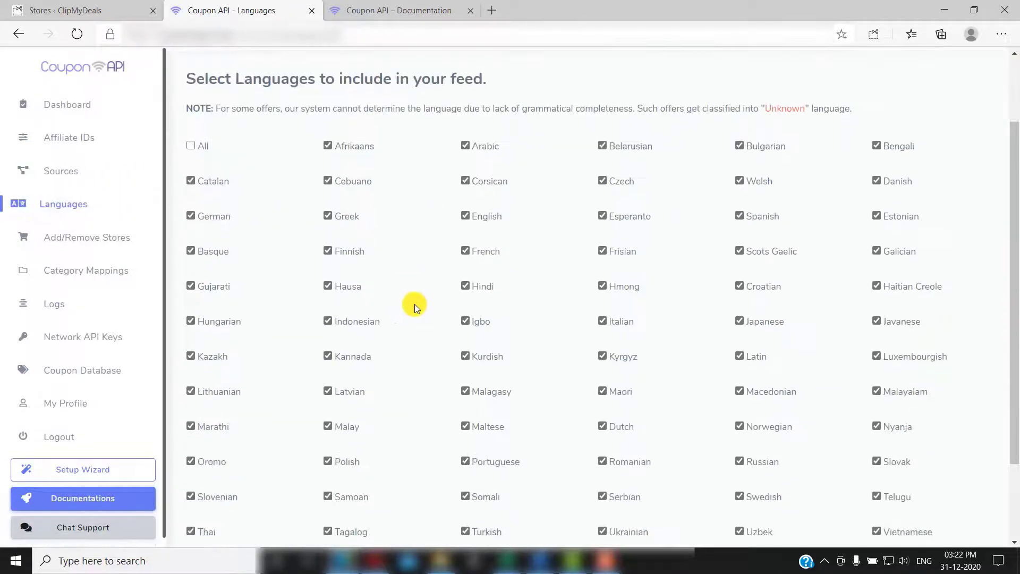
pyautogui.scroll(-2, 415, 304)
pyautogui.scroll(4, 415, 304)
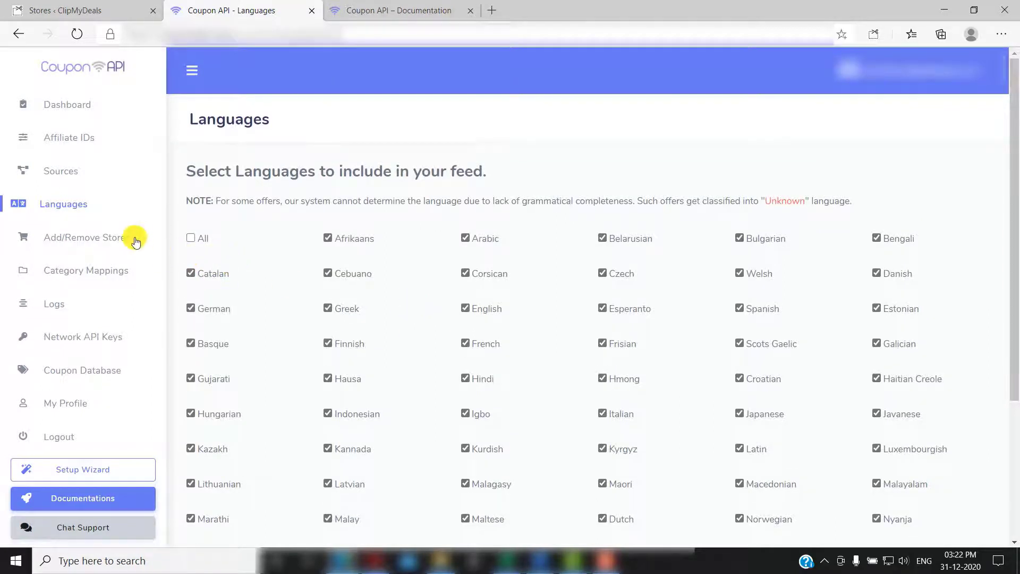
# Open Add/Remove Stores and sort the store table by on/off status.
pyautogui.click(117, 238)
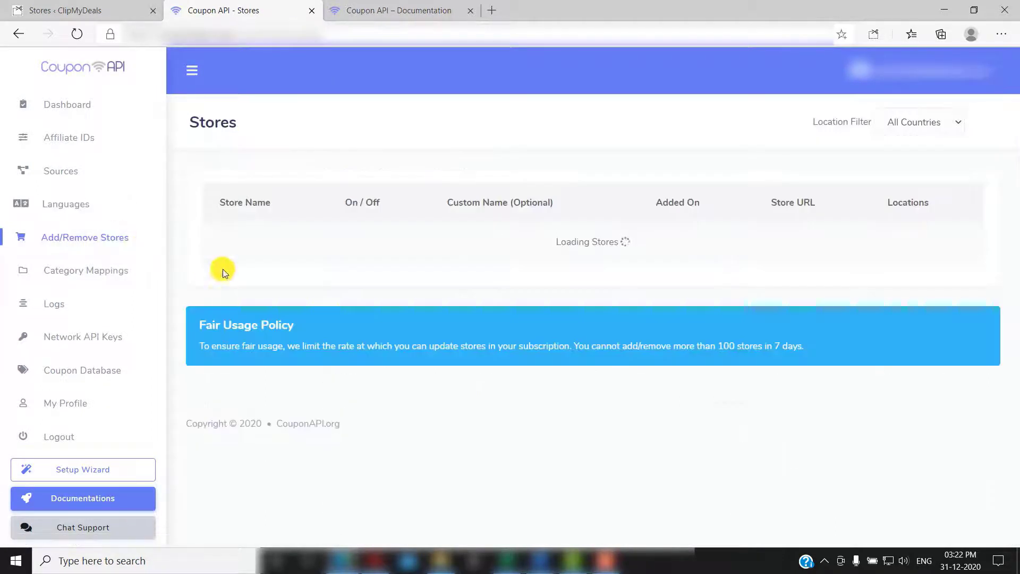
pyautogui.scroll(-2, 472, 356)
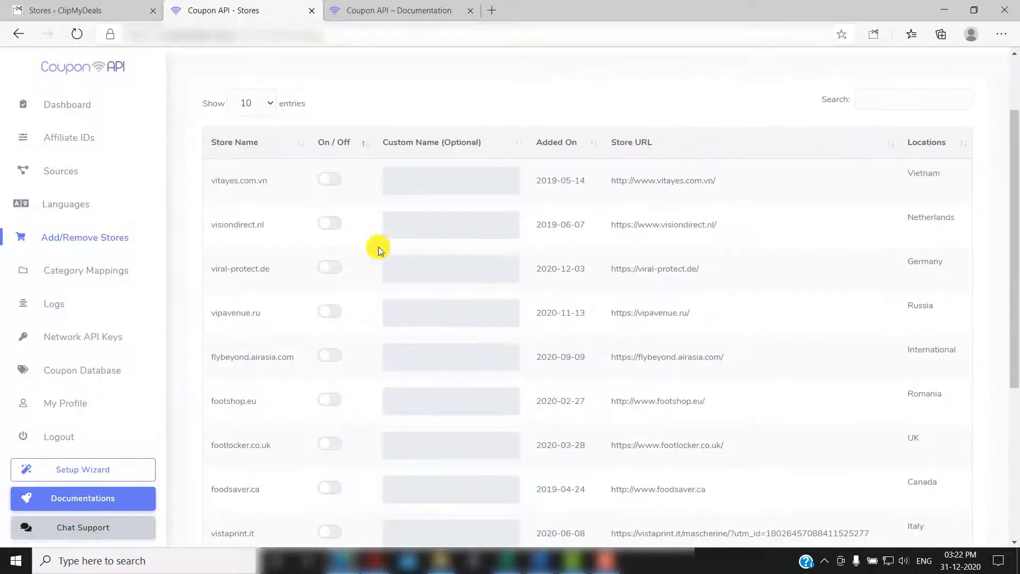
pyautogui.click(340, 143)
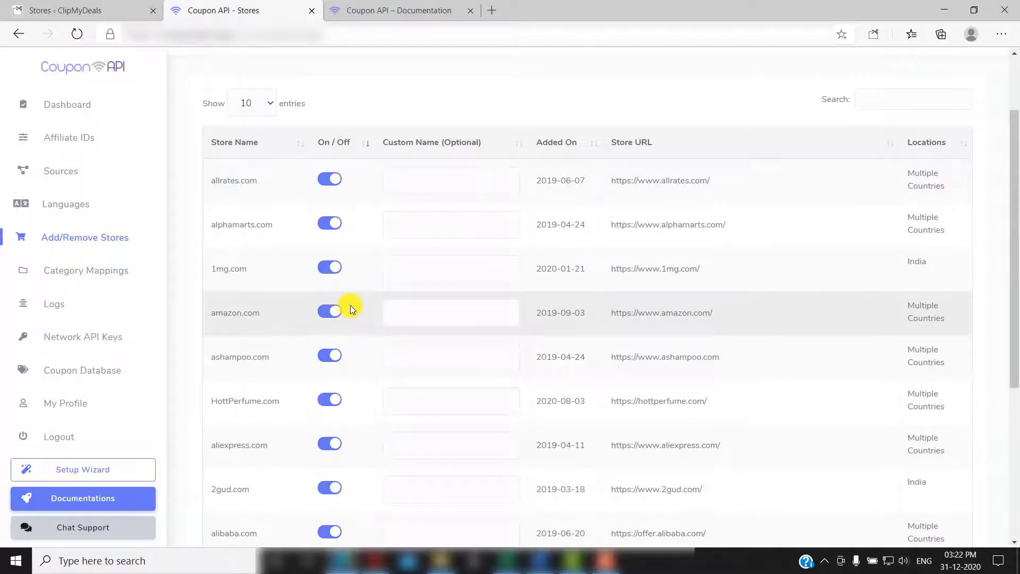
pyautogui.scroll(-1, 350, 309)
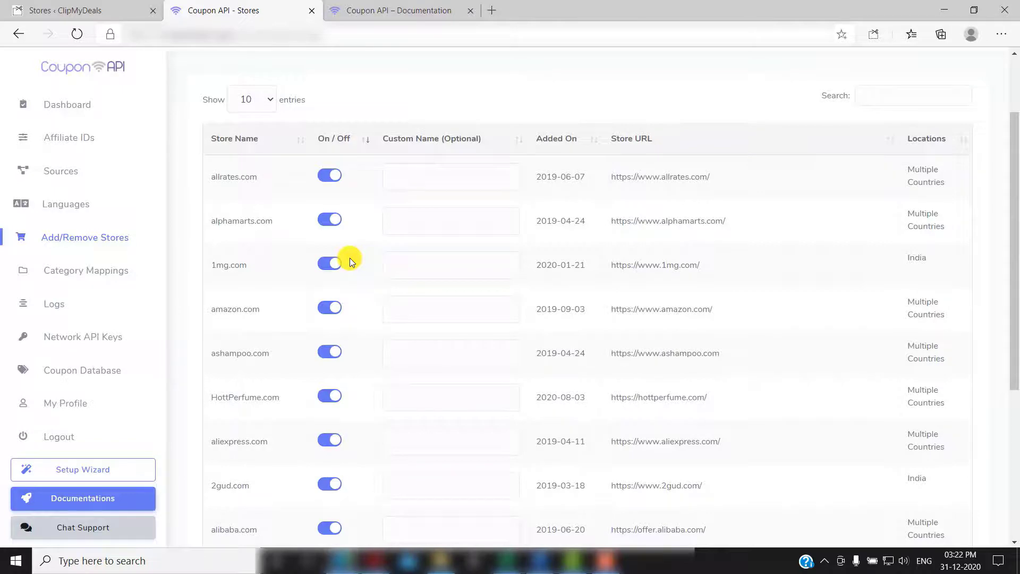
# Switch to the 'Stores ‹ ClipMyDeals' tab and scroll down to the Amazon and amazon.com rows.
pyautogui.click(78, 11)
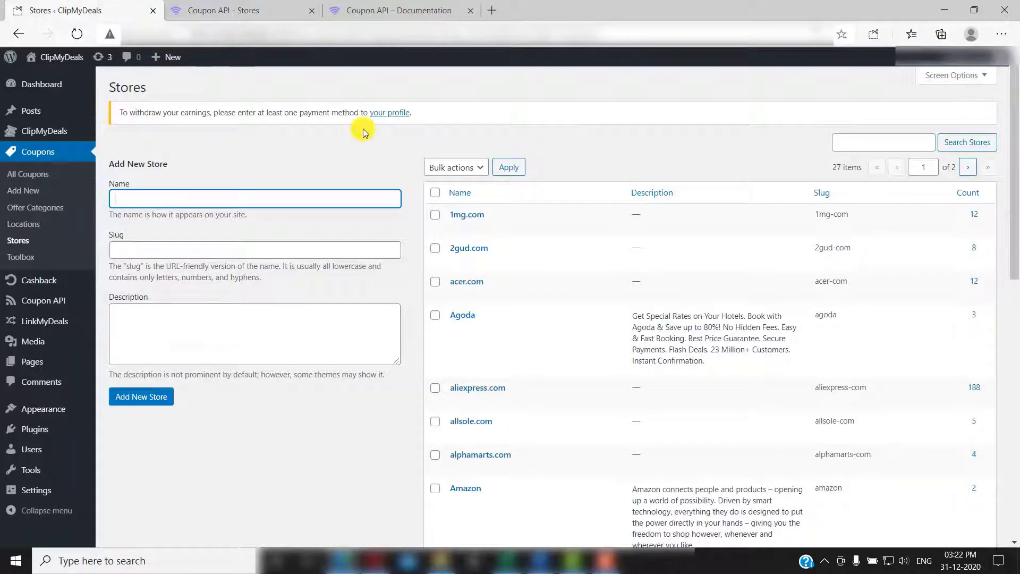
pyautogui.scroll(-3, 418, 437)
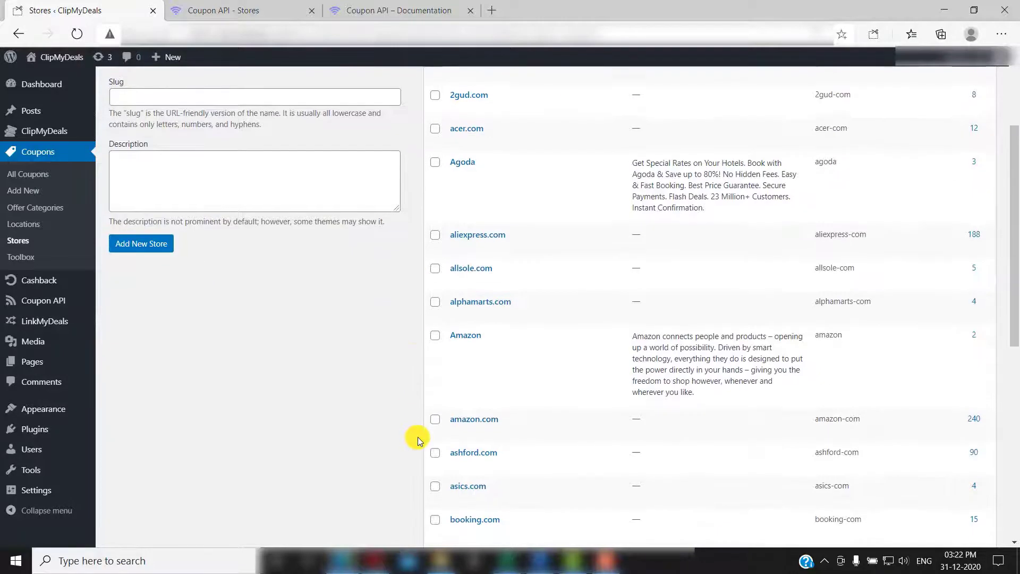
pyautogui.scroll(-1, 417, 436)
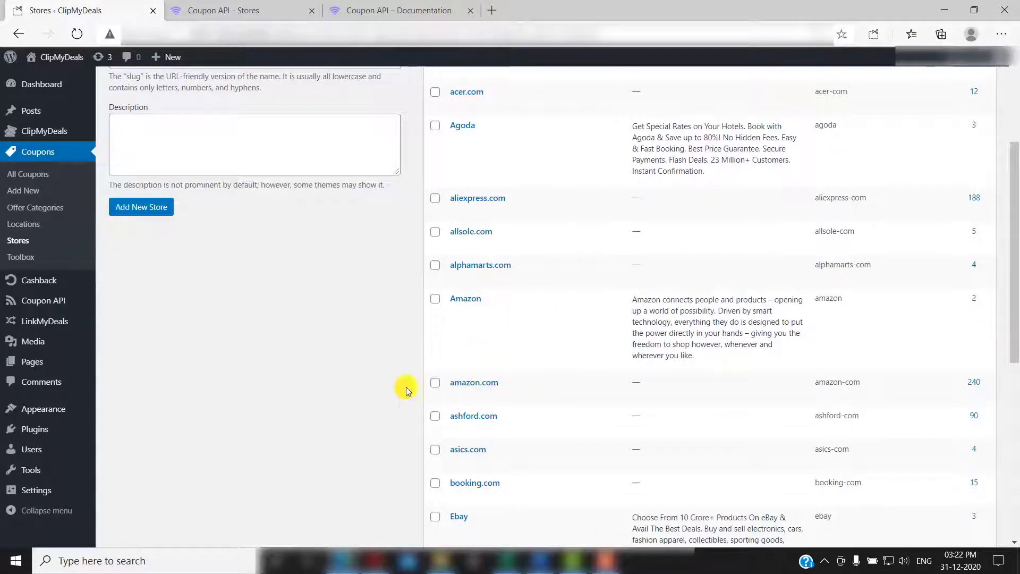
# Copy 'Amazon' from the WordPress Stores list and paste it as amazon.com's custom name in CouponAPI.
pyautogui.click(247, 9)
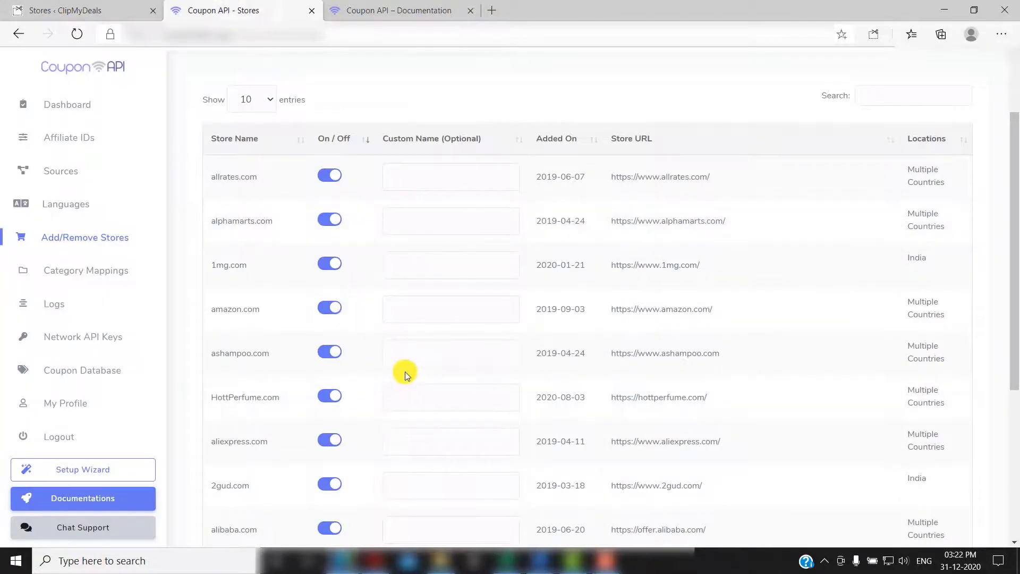
pyautogui.hotkey('ctrl', 'shift', 'Tab')
pyautogui.moveTo(493, 296); pyautogui.dragTo(447, 303)
pyautogui.hotkey('ctrl', 'c')
pyautogui.click(202, 10)
pyautogui.click(404, 311)
pyautogui.hotkey('ctrl', 'v')
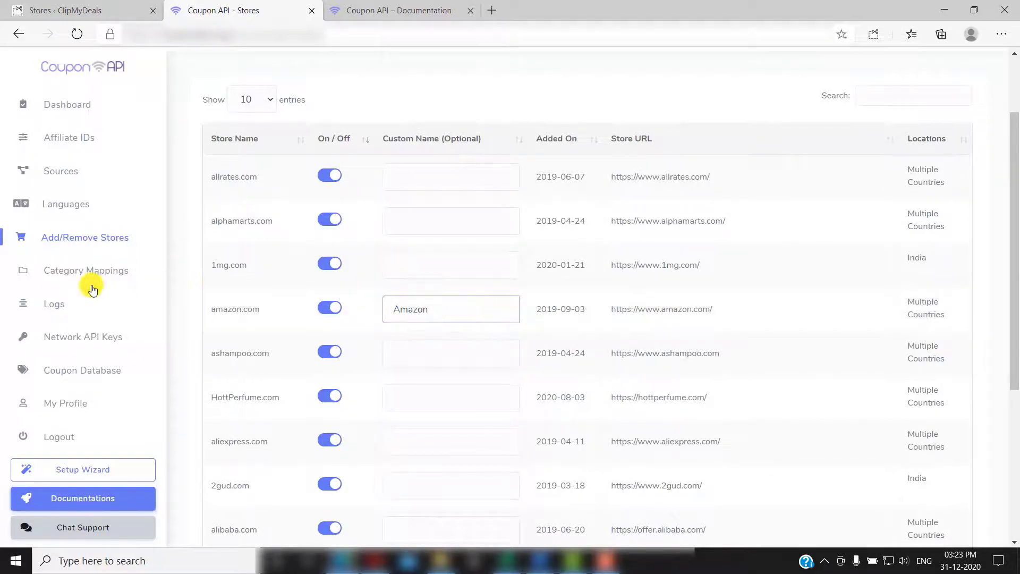
# Open CouponAPI's Category Mappings page and scroll through its category list.
pyautogui.click(76, 254)
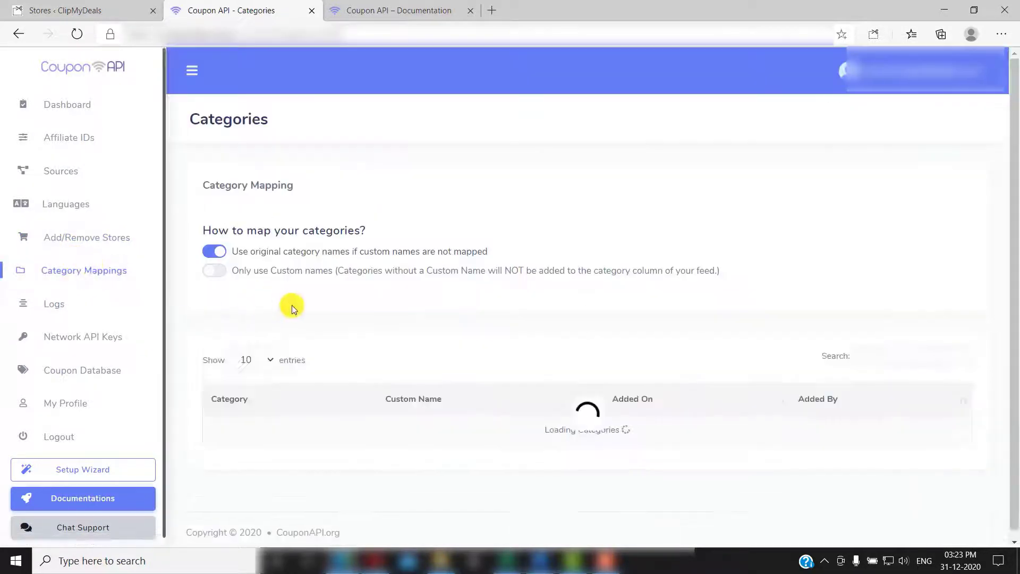
pyautogui.scroll(-8, 352, 314)
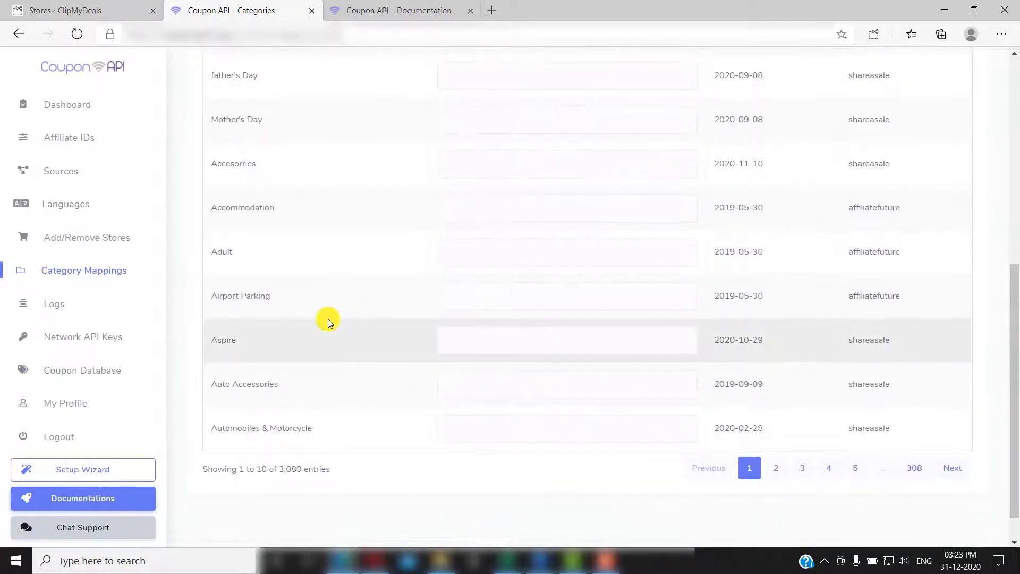
pyautogui.scroll(-1, 327, 319)
pyautogui.scroll(3, 327, 319)
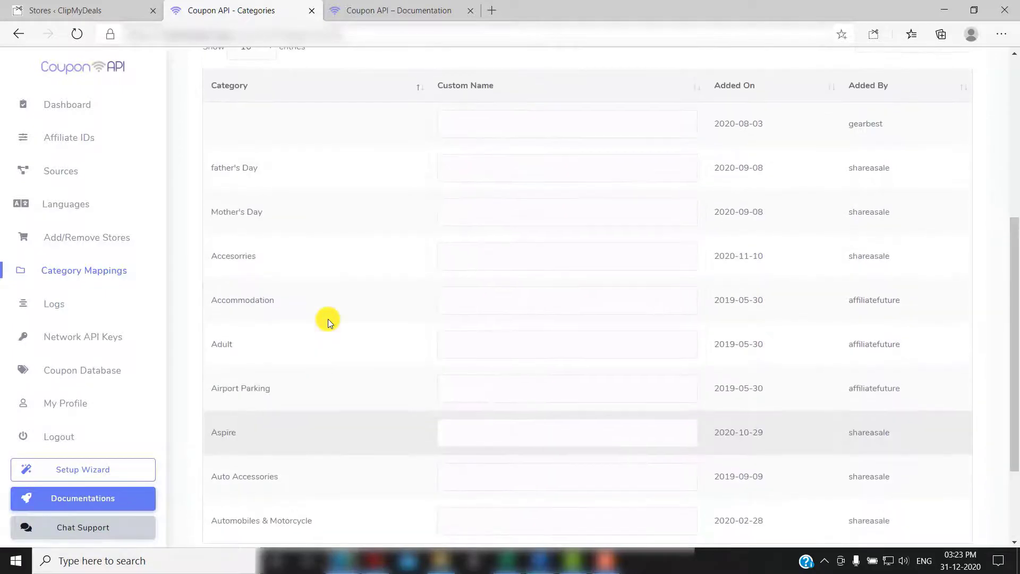
# Review the ClipMyDeals offer categories list in WordPress for comparison.
pyautogui.click(96, 20)
pyautogui.click(37, 208)
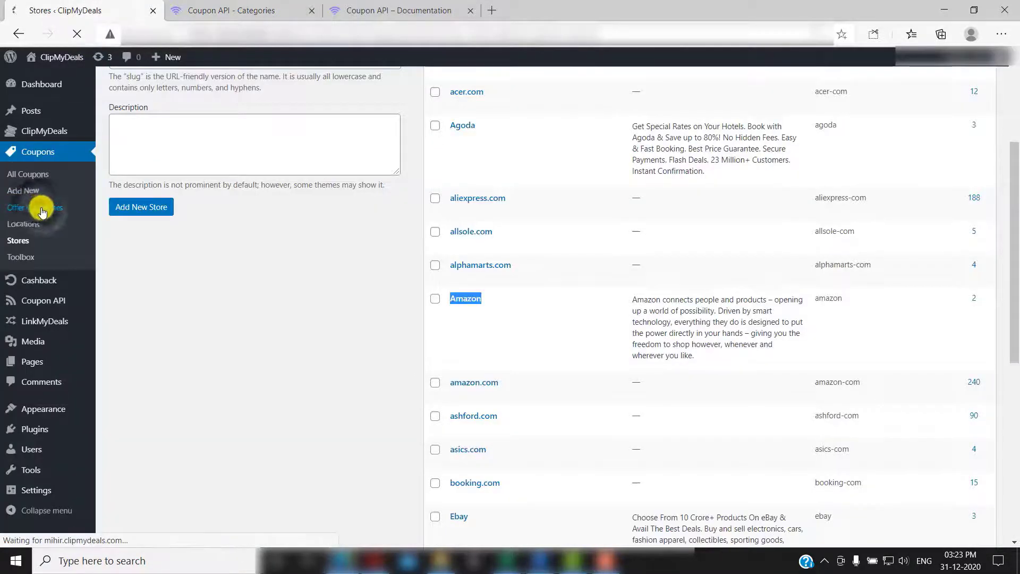
pyautogui.scroll(-5, 330, 238)
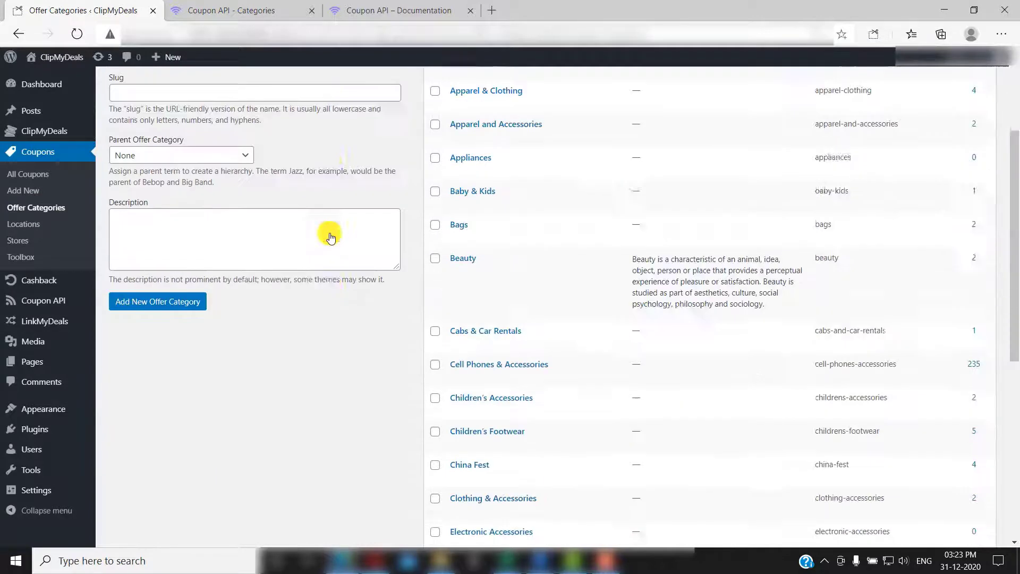
pyautogui.scroll(-3, 330, 238)
# Enter Watches as the custom name for the Accesorries category.
pyautogui.click(198, 15)
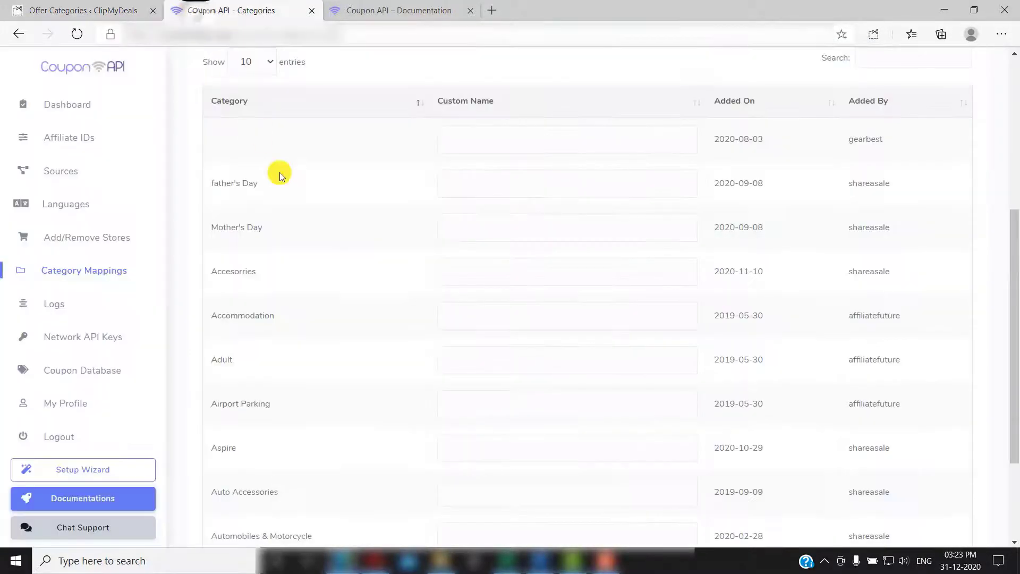
pyautogui.click(452, 274)
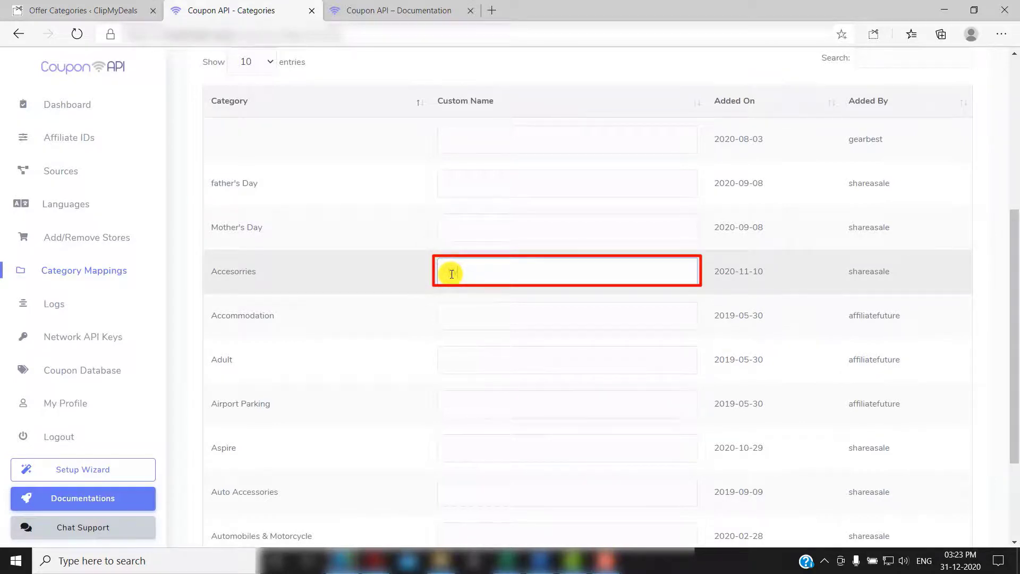
pyautogui.write('Watches')
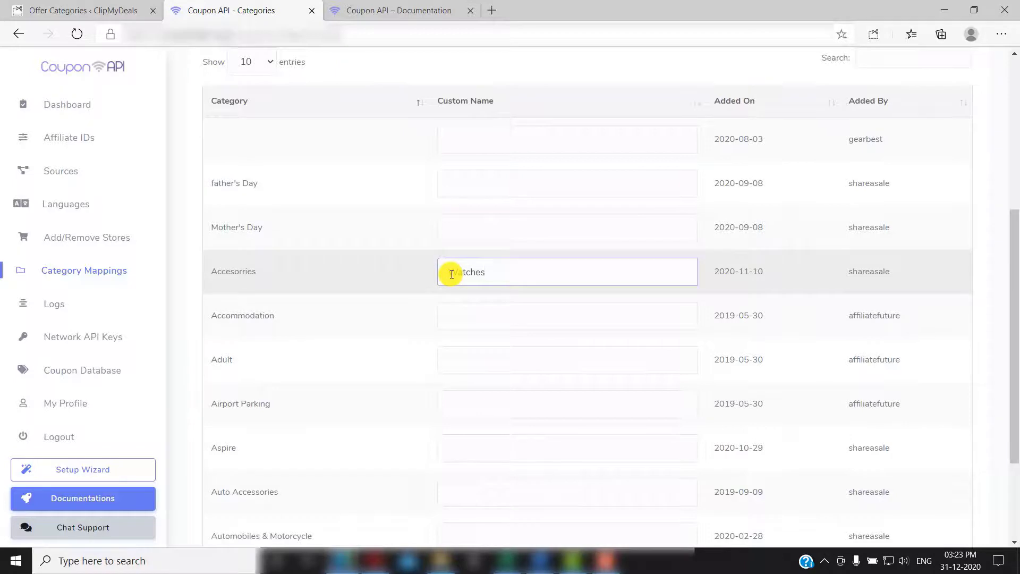
# Open the Logs page and scroll through the 96 json feed calls.
pyautogui.click(92, 309)
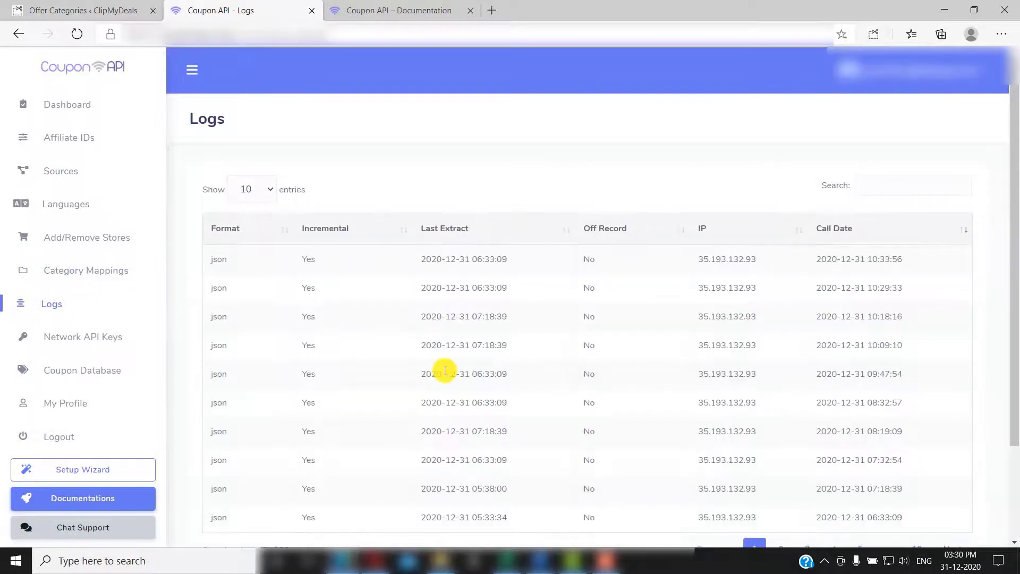
pyautogui.scroll(-3, 445, 371)
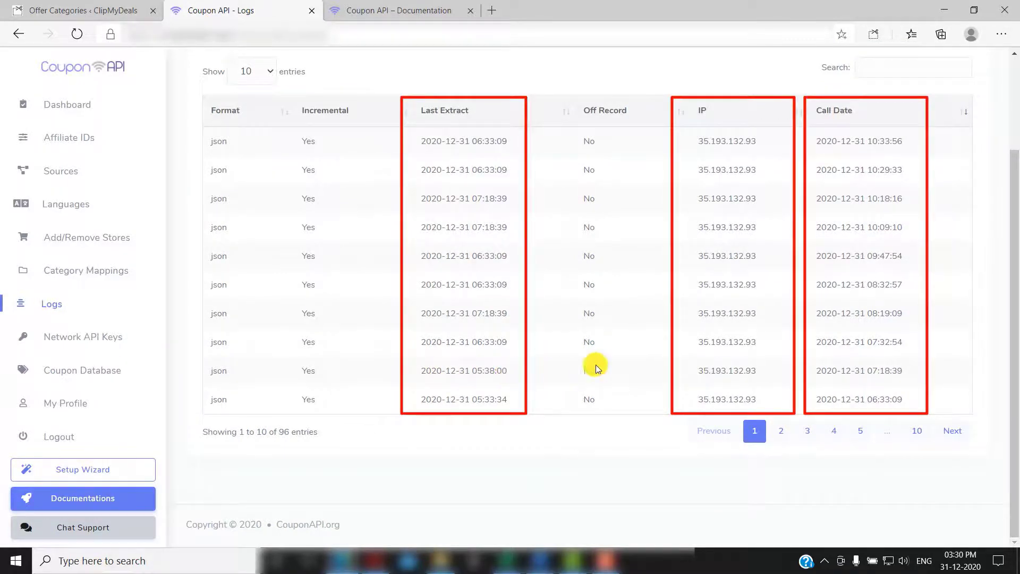
# Open Network API Keys, select the Optimise-IN api_key and private_key fields, then view Optimise's login.
pyautogui.click(103, 339)
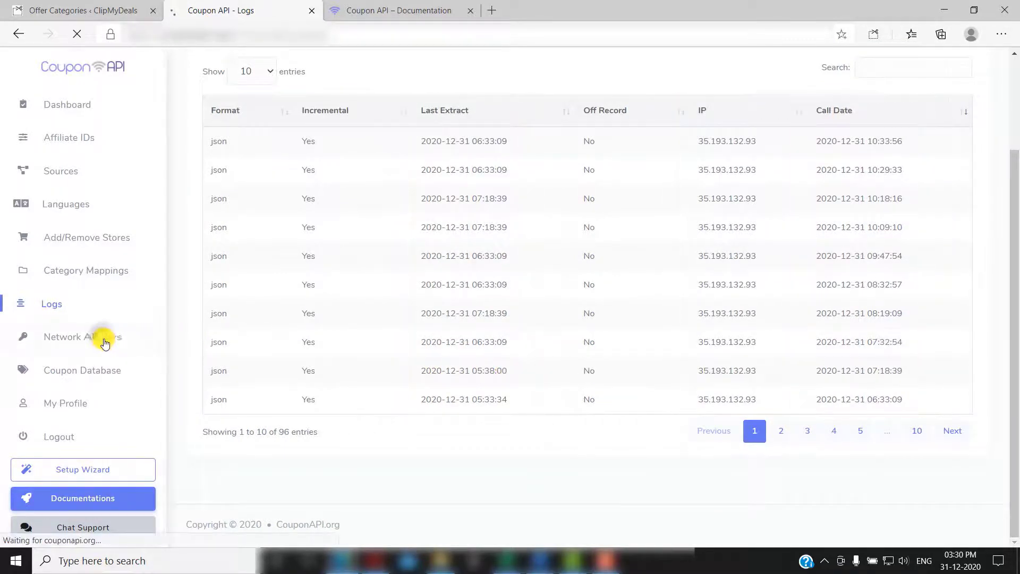
pyautogui.scroll(-1, 352, 367)
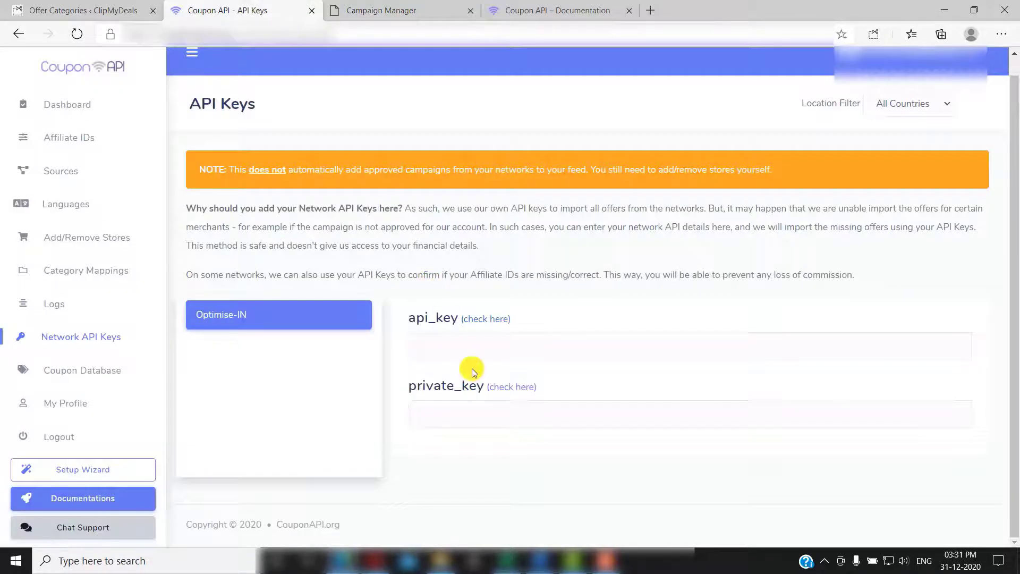
pyautogui.click(482, 352)
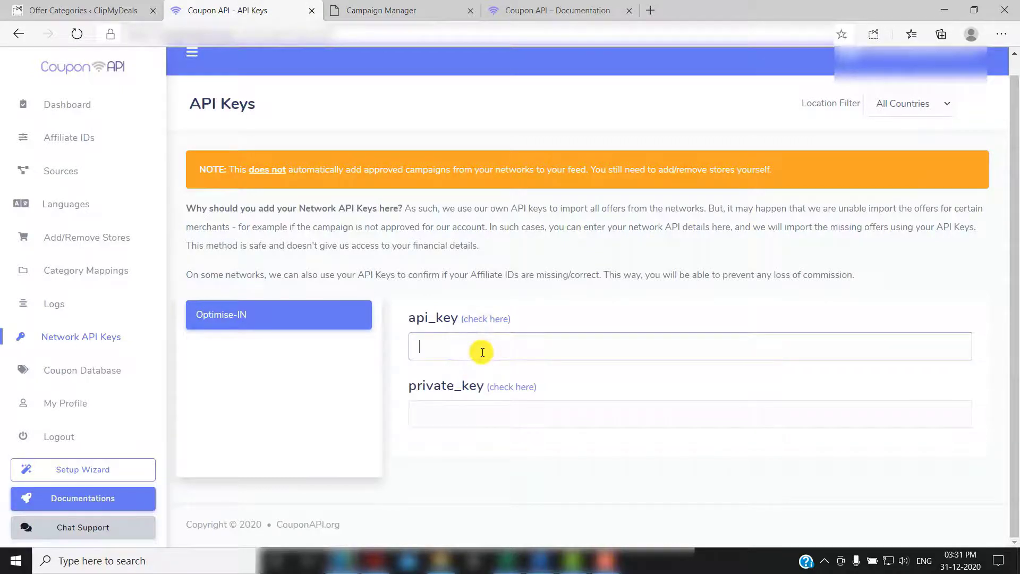
pyautogui.click(481, 406)
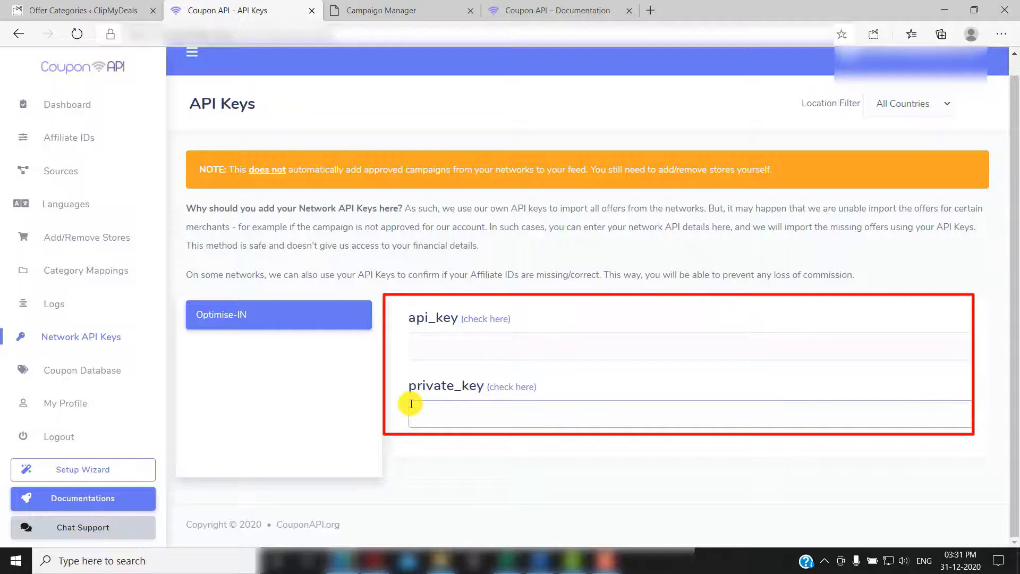
pyautogui.click(412, 404)
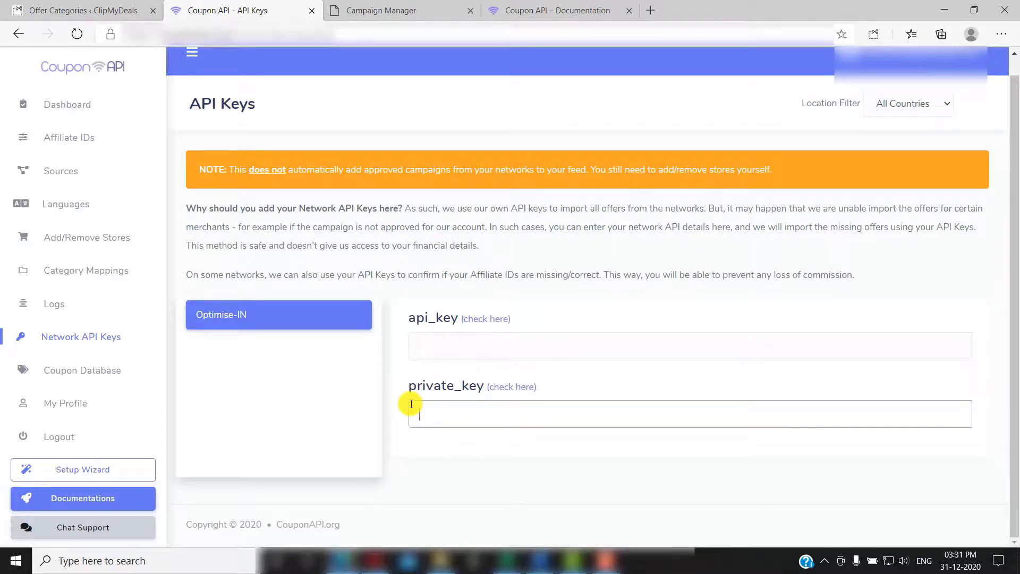
pyautogui.click(398, 7)
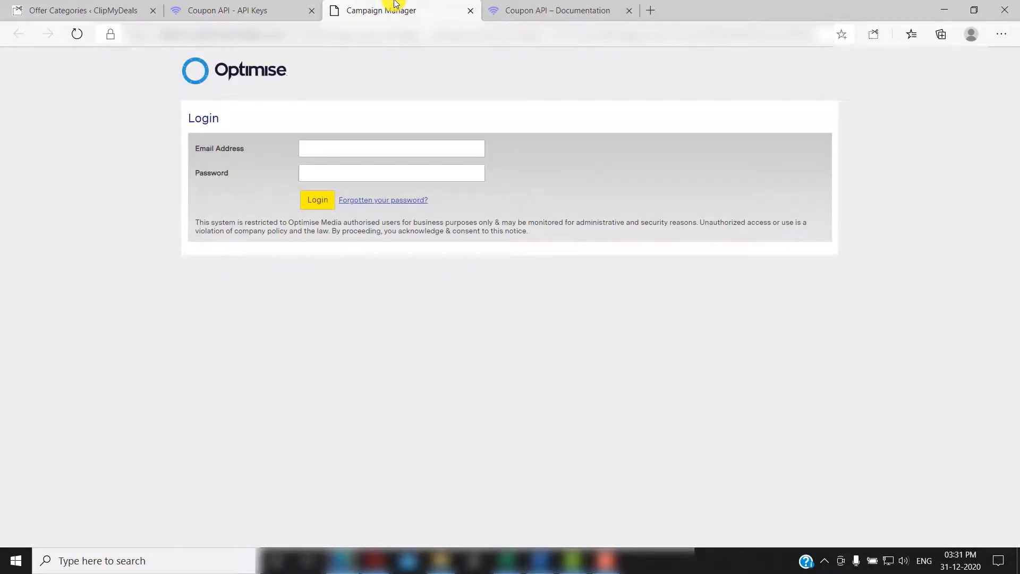
# Return to the 'Coupon API - API Keys' tab from the Optimise login page.
pyautogui.click(257, 7)
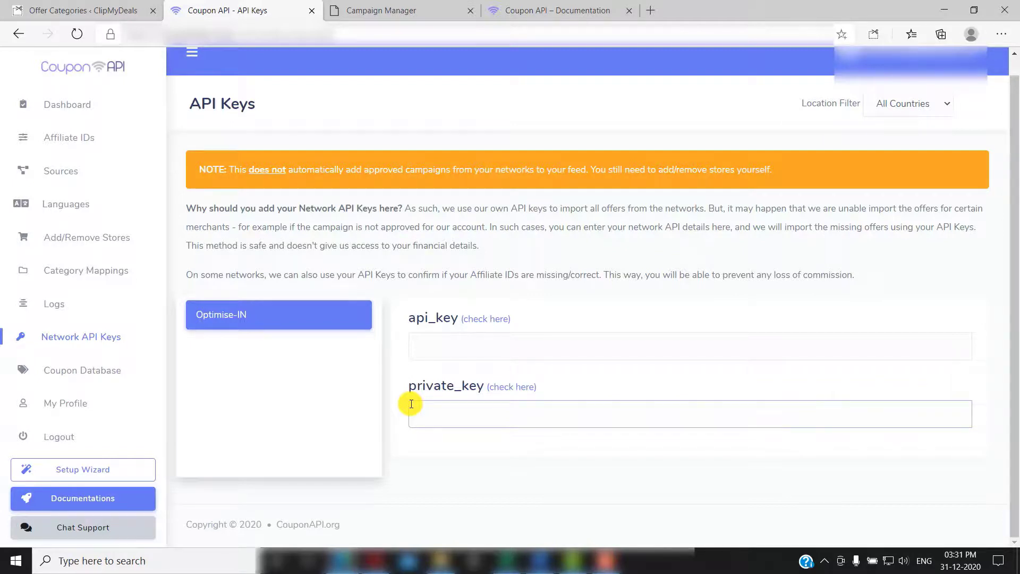
# Open the coupon database and expand the second sdvor.com coupon's affiliate link, source and dates.
pyautogui.click(123, 371)
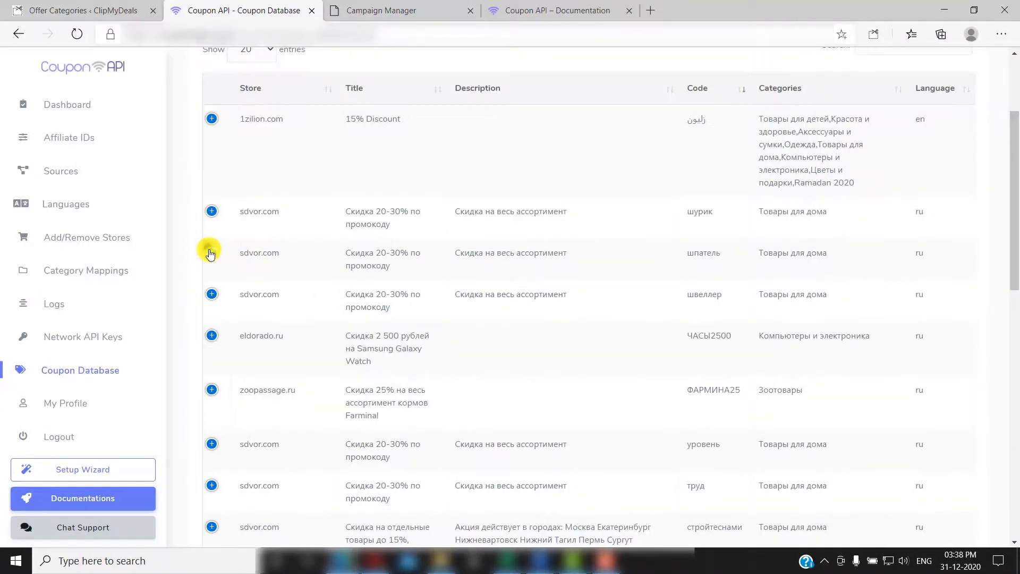
pyautogui.click(212, 253)
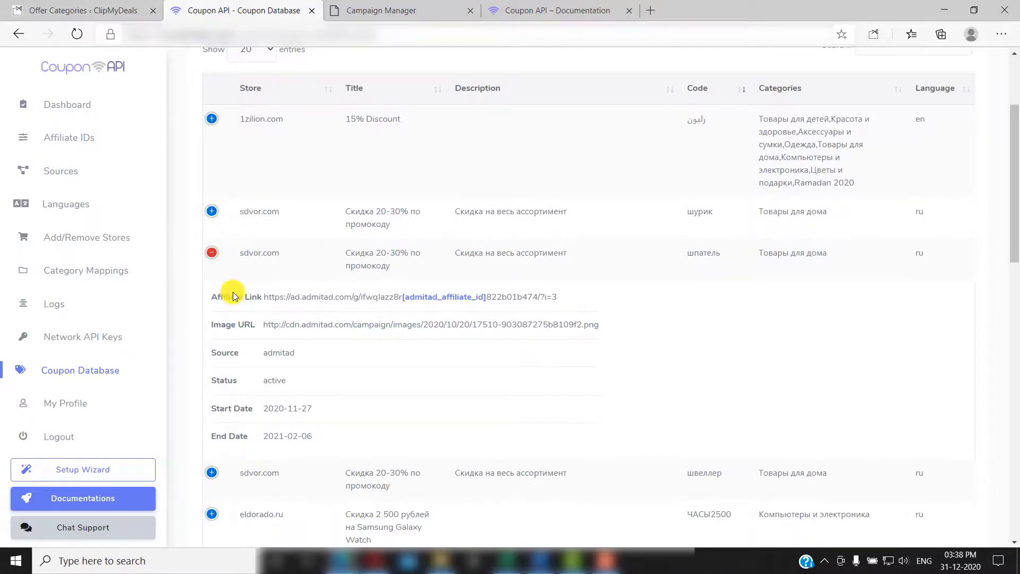
pyautogui.click(78, 408)
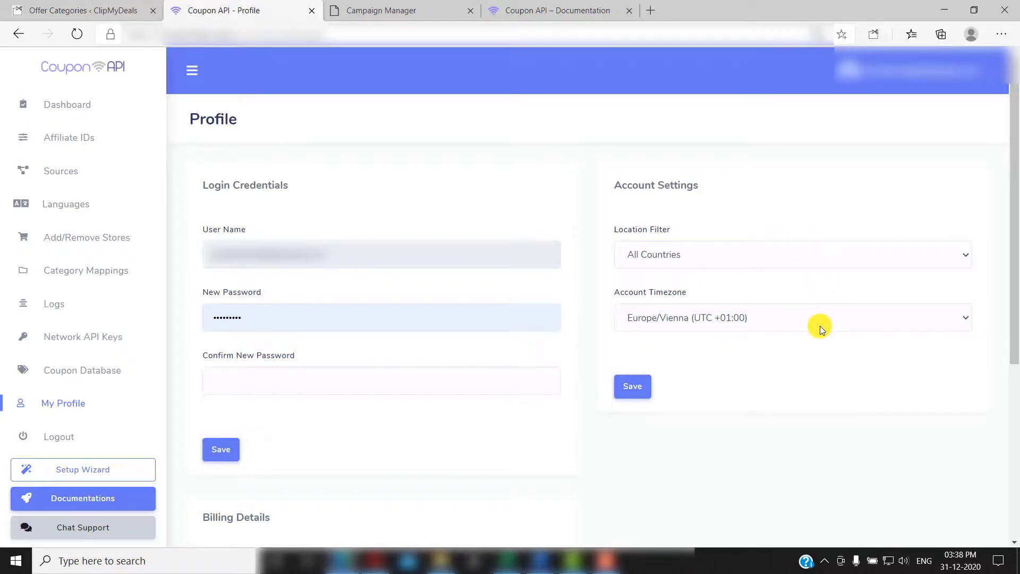
# Scroll to the profile's Billing Details (next payment 29th December 2030) and open the documentation.
pyautogui.scroll(-5, 820, 326)
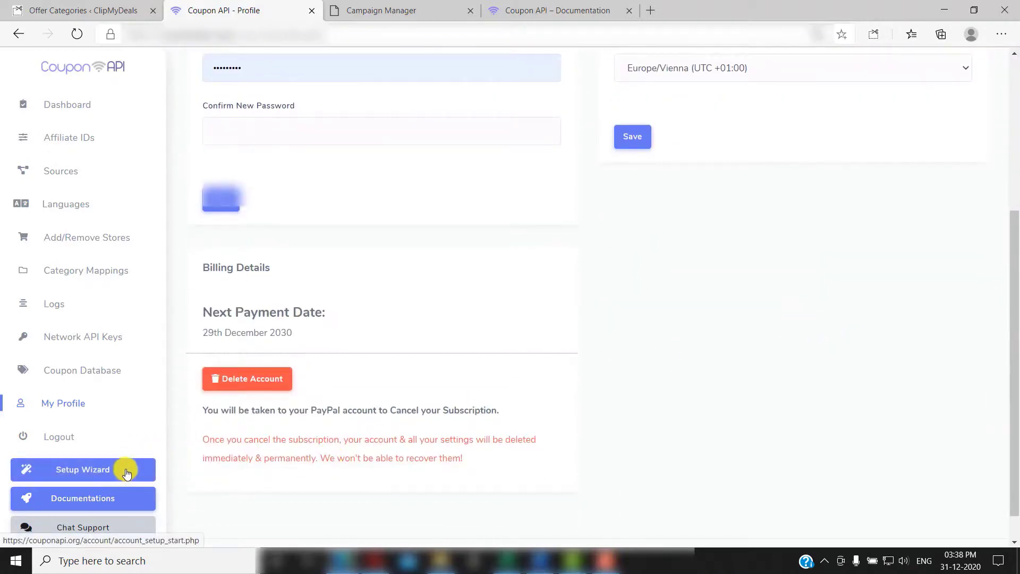
pyautogui.click(121, 496)
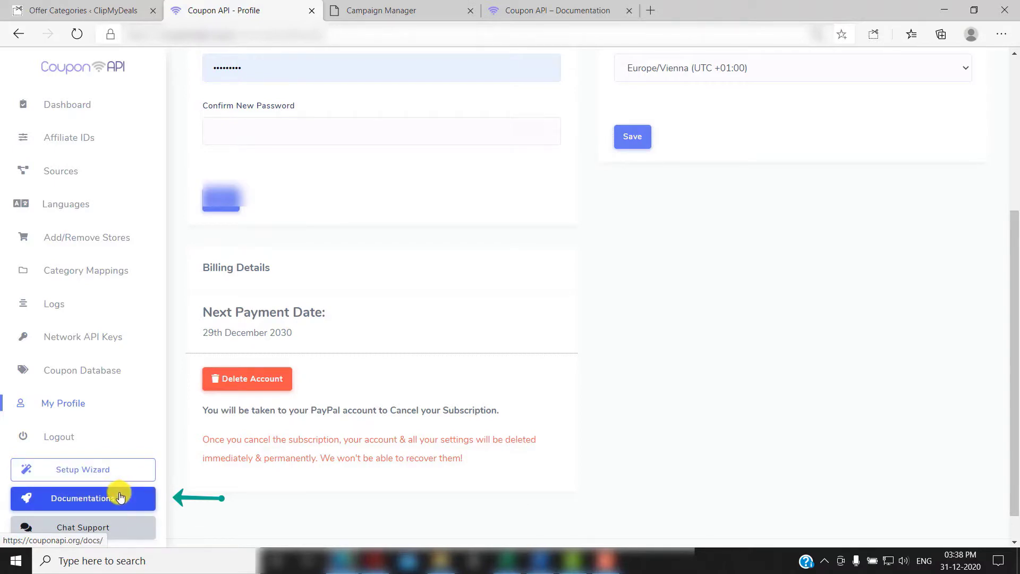